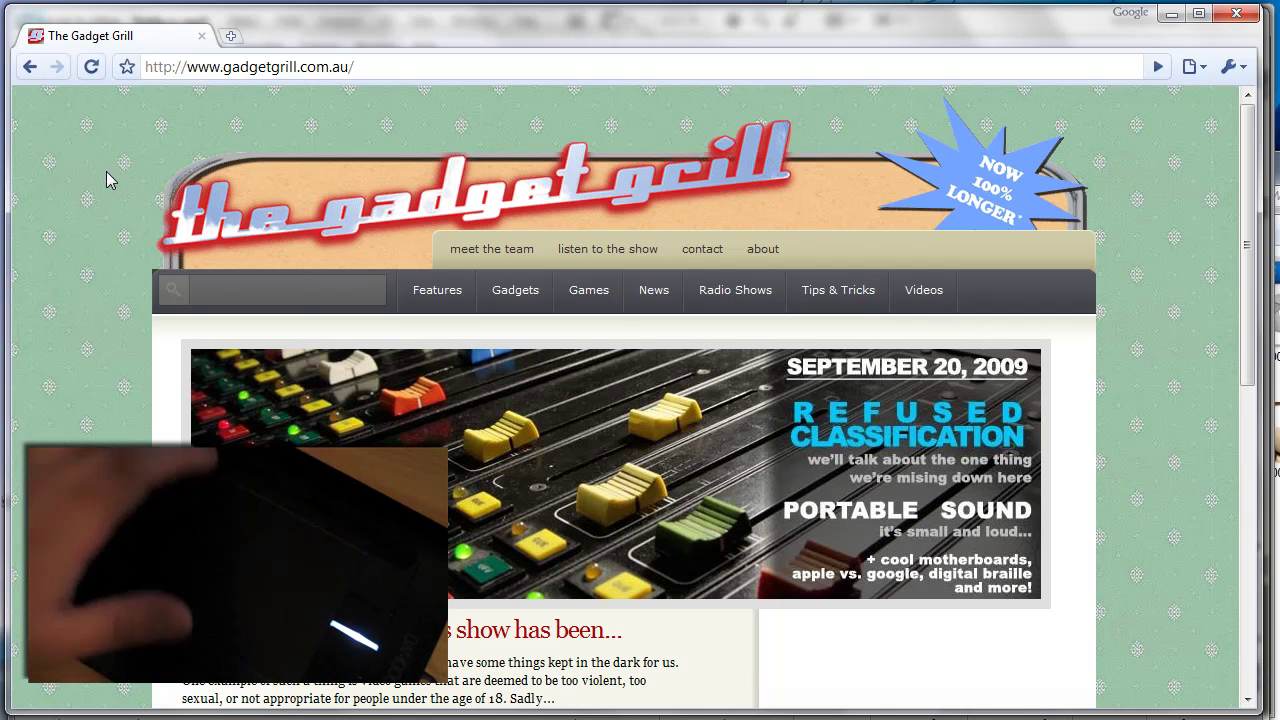
# Go back to the September 20, 2009 article, then forward to the Gadget Grill homepage
pyautogui.scroll(-7, 110, 180)
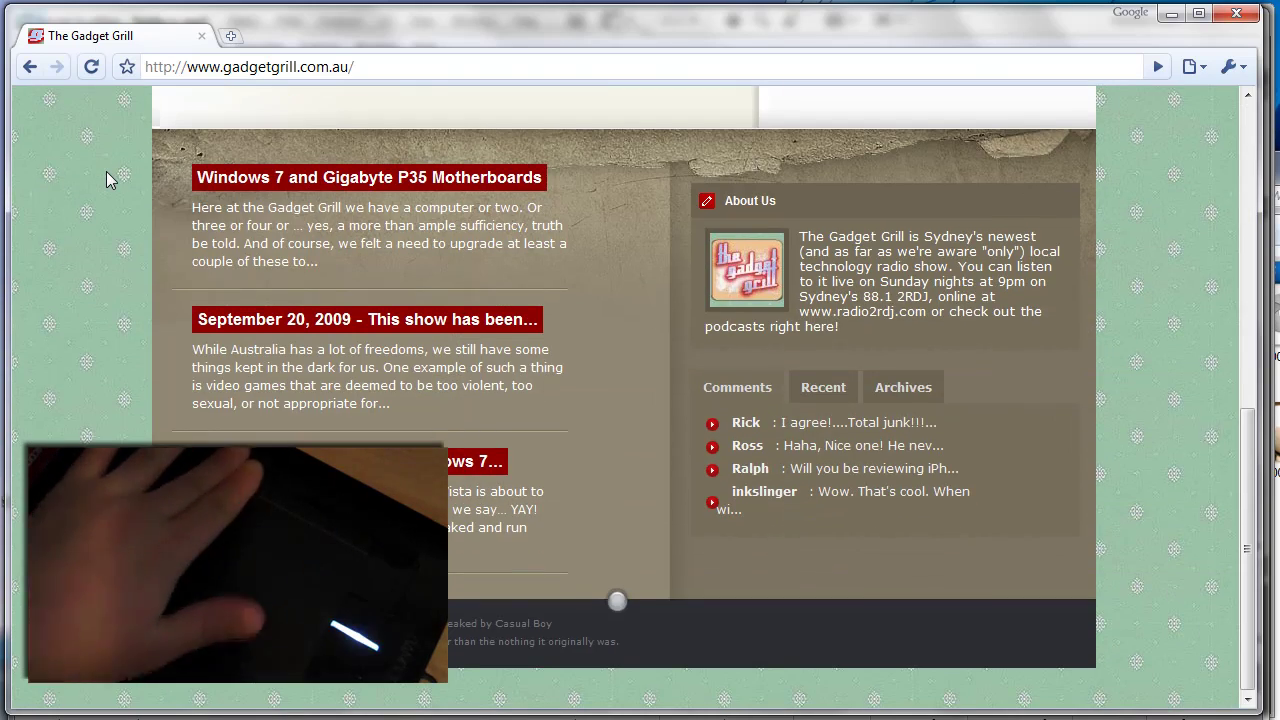
pyautogui.scroll(7, 110, 180)
pyautogui.scroll(-3, 106, 171)
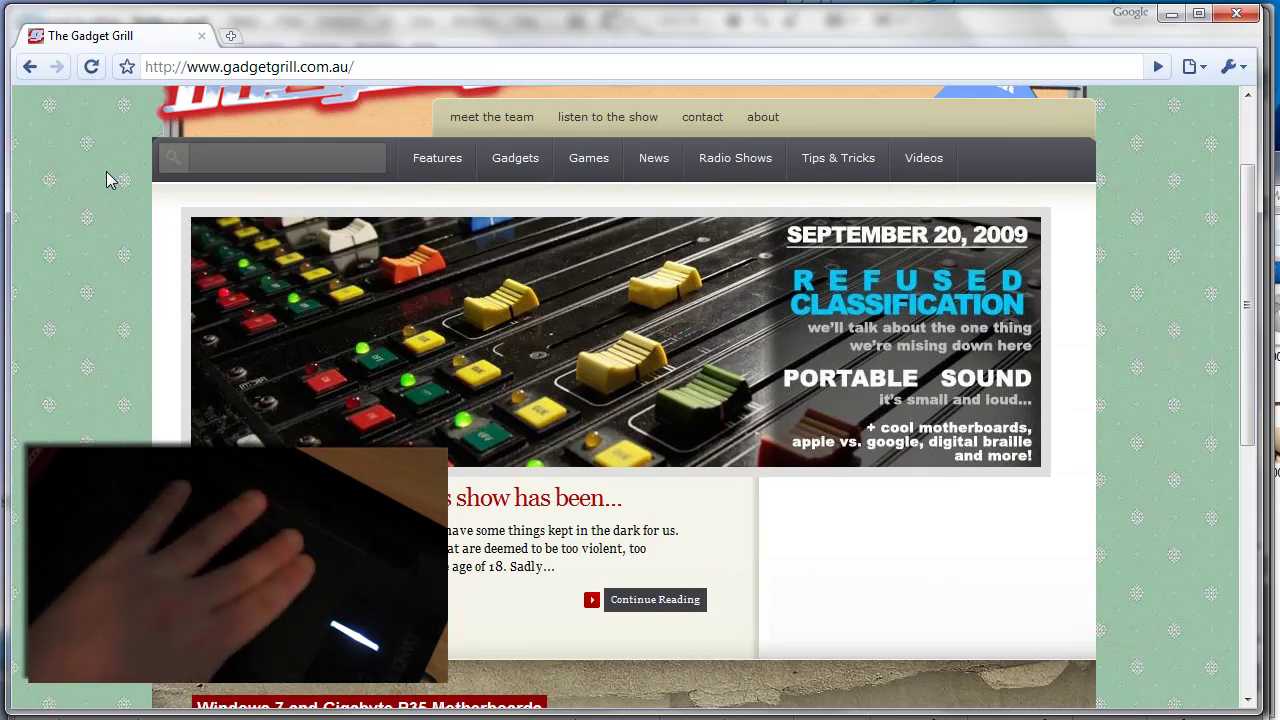
pyautogui.hotkey('alt', 'Left')
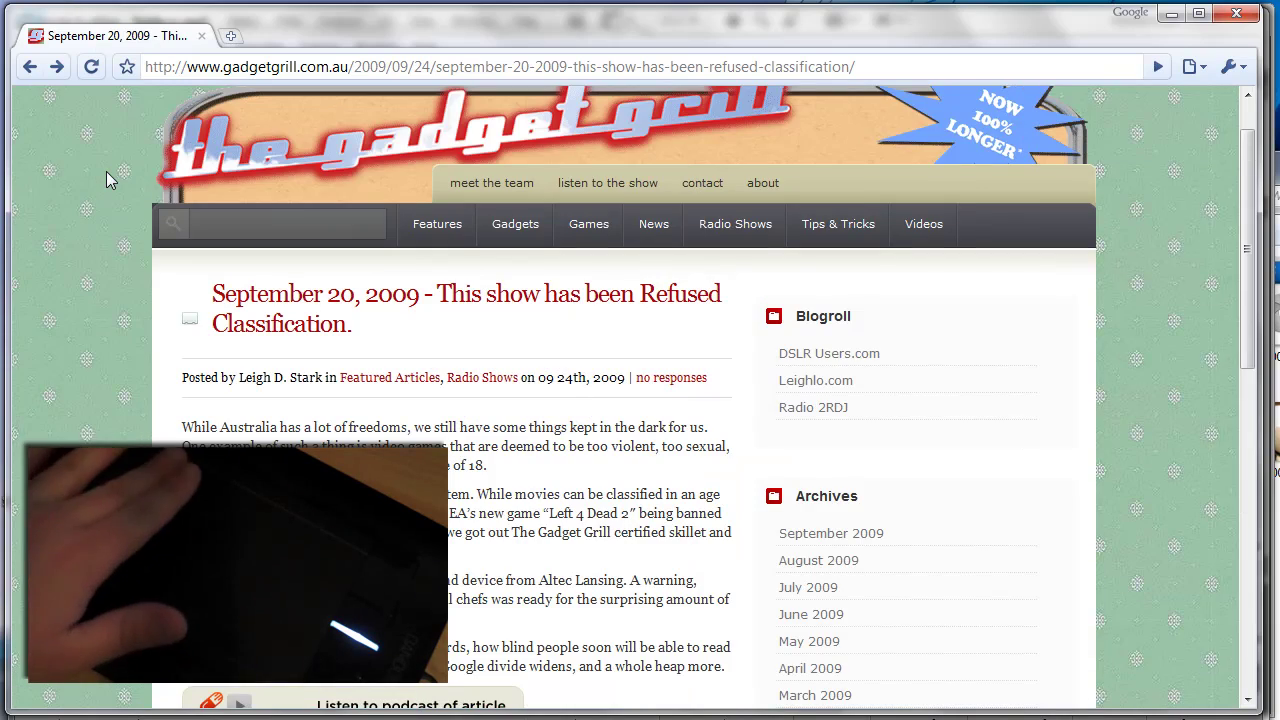
pyautogui.scroll(-6, 106, 171)
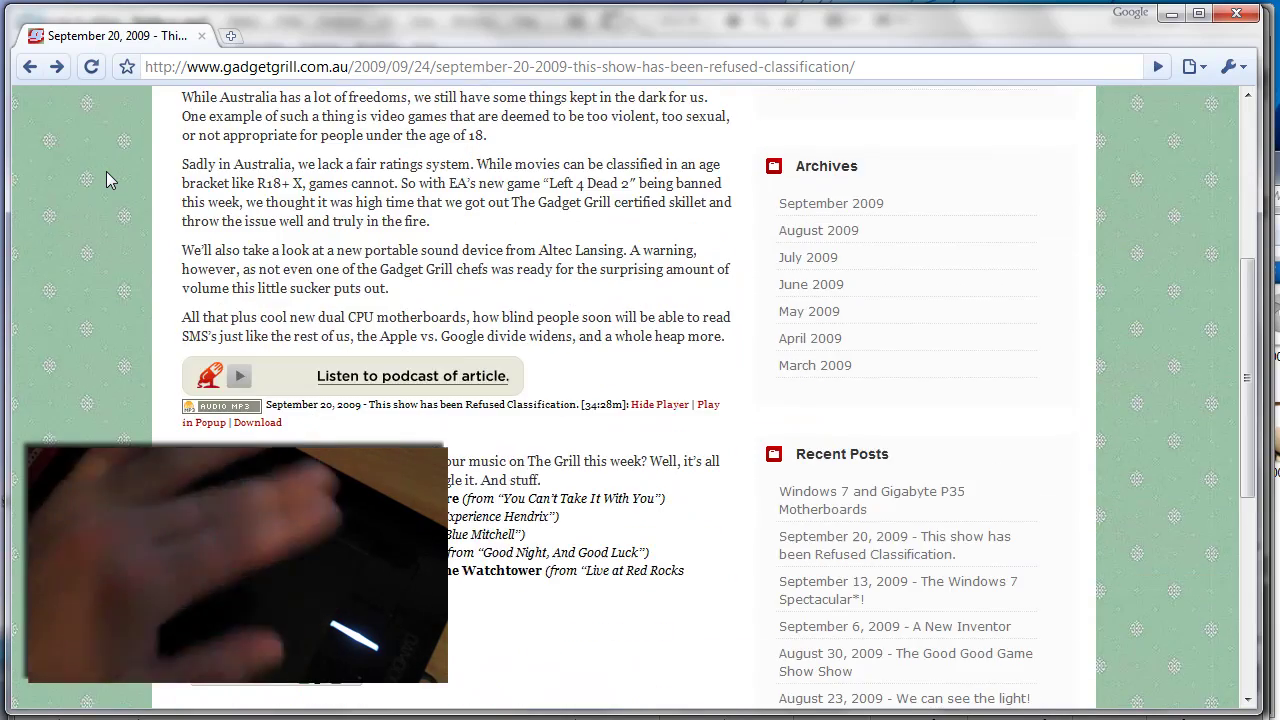
pyautogui.hotkey('alt', 'Right')
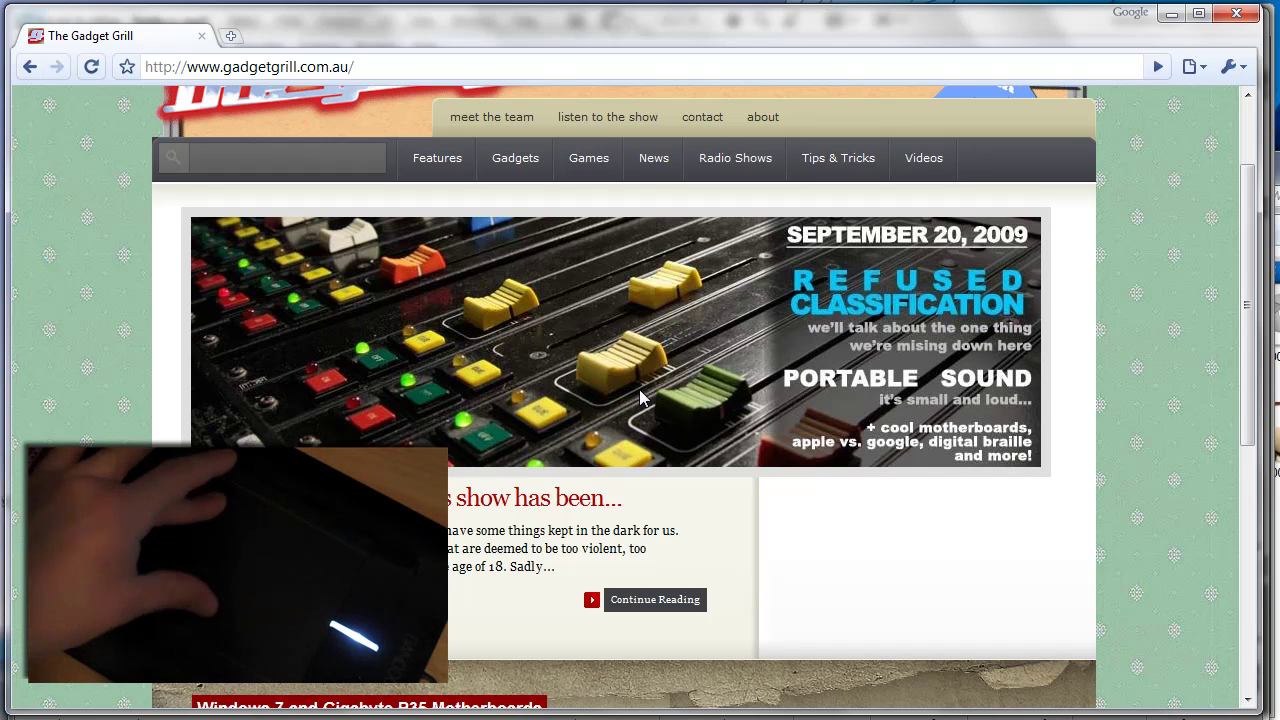
# Ctrl+scroll the Gadget Grill homepage in and out, ending one zoom step above normal
pyautogui.scroll(3, 641, 398)
pyautogui.keyDown('ctrl'); pyautogui.scroll(5, 641, 398); pyautogui.keyUp('ctrl')
pyautogui.keyDown('ctrl'); pyautogui.scroll(-7, 641, 398); pyautogui.keyUp('ctrl')
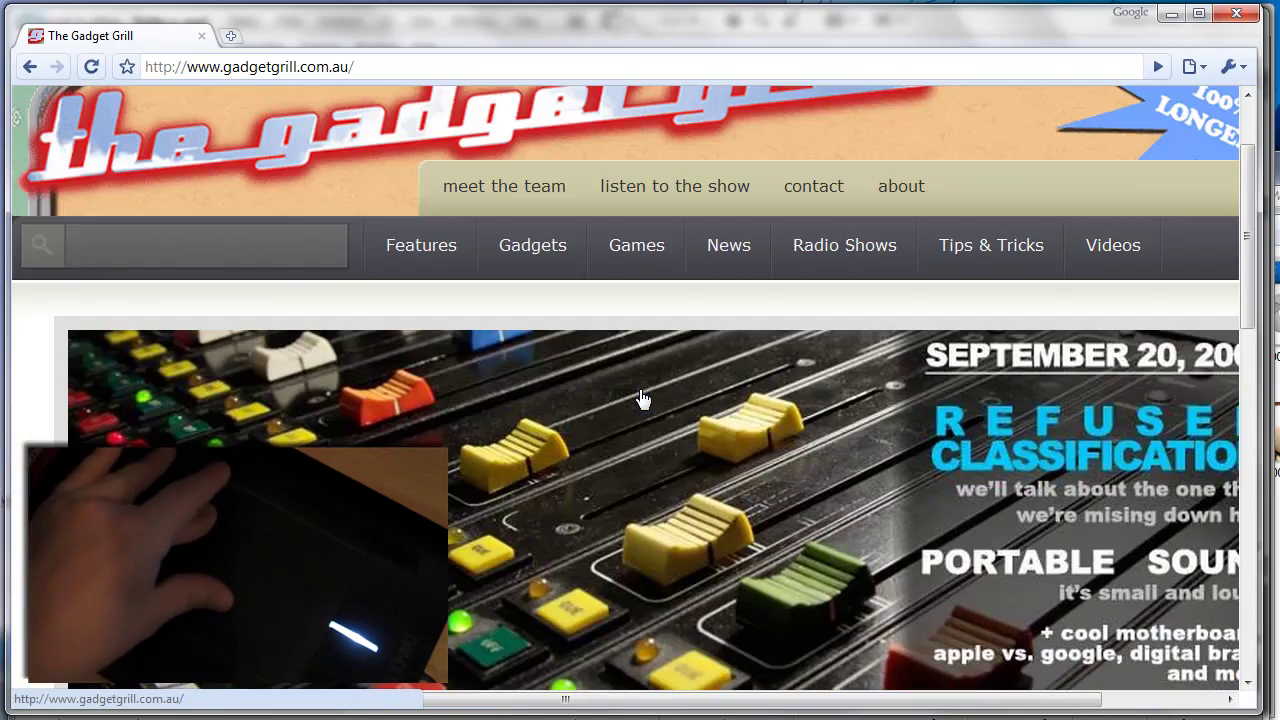
pyautogui.keyDown('ctrl'); pyautogui.scroll(1, 641, 398); pyautogui.keyUp('ctrl')
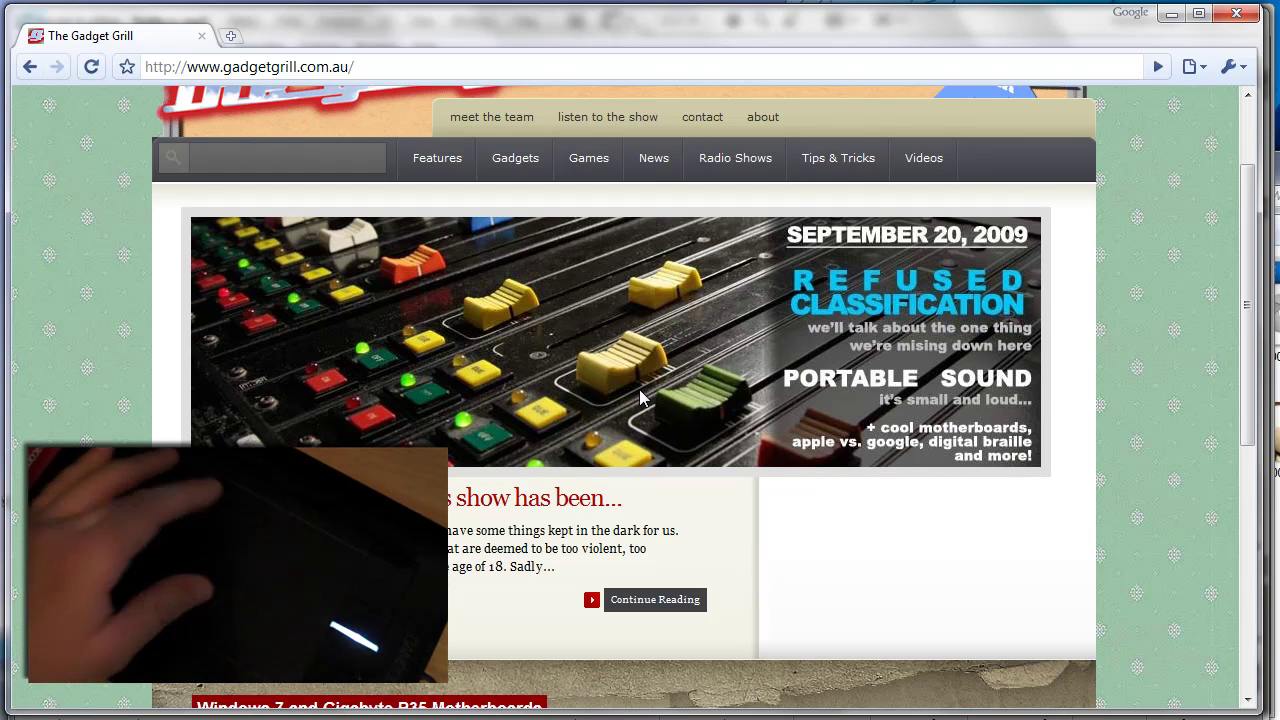
pyautogui.keyDown('ctrl'); pyautogui.scroll(1, 641, 398); pyautogui.keyUp('ctrl')
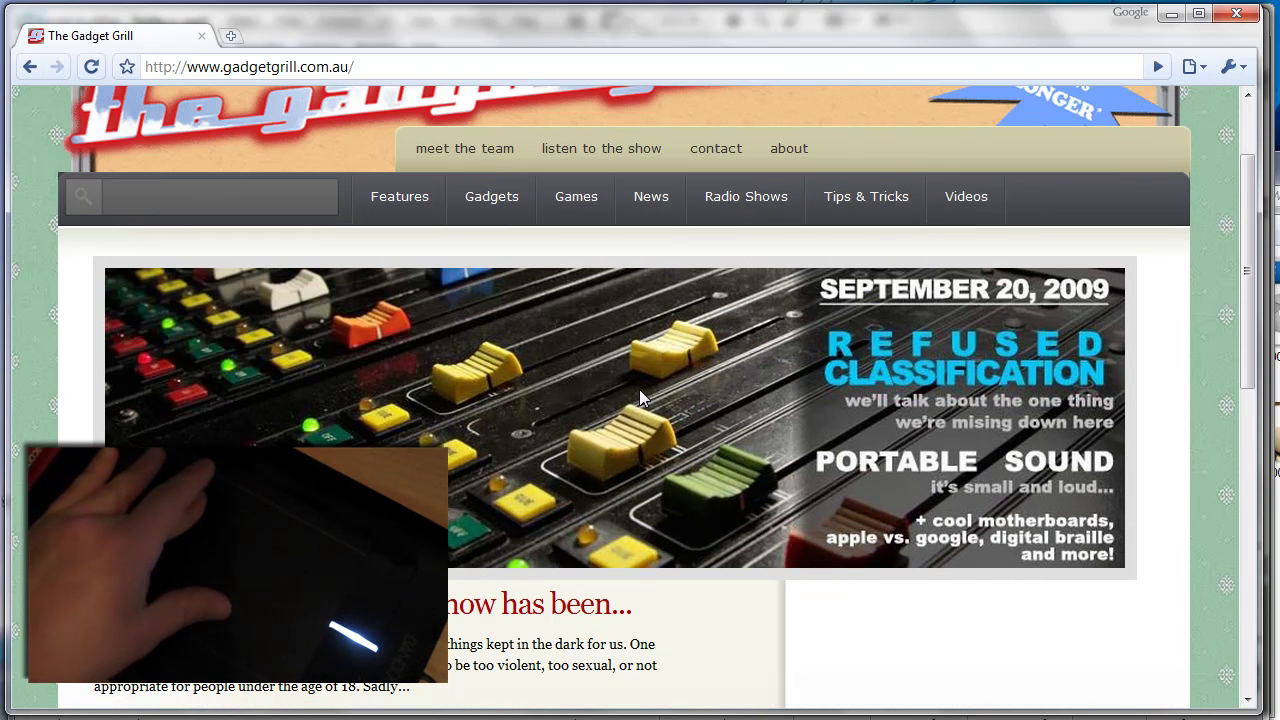
pyautogui.keyDown('ctrl'); pyautogui.scroll(-1, 641, 398); pyautogui.keyUp('ctrl')
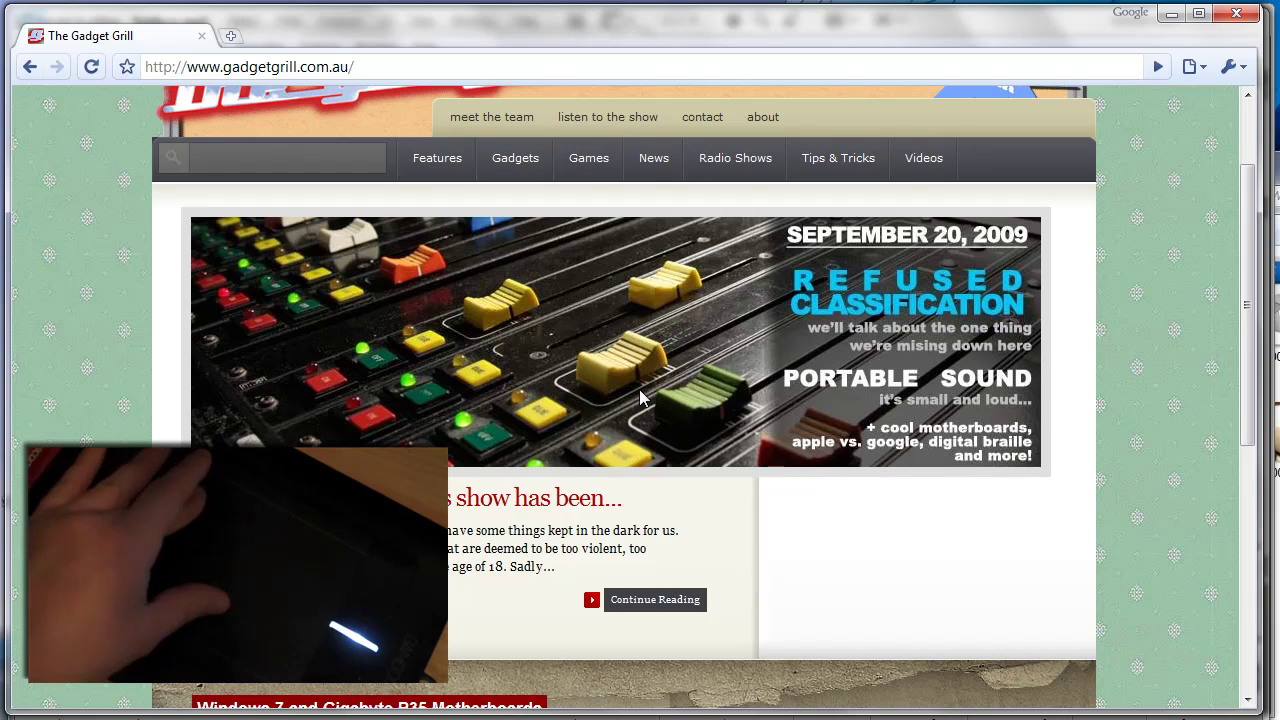
pyautogui.keyDown('ctrl'); pyautogui.scroll(1, 641, 398); pyautogui.keyUp('ctrl')
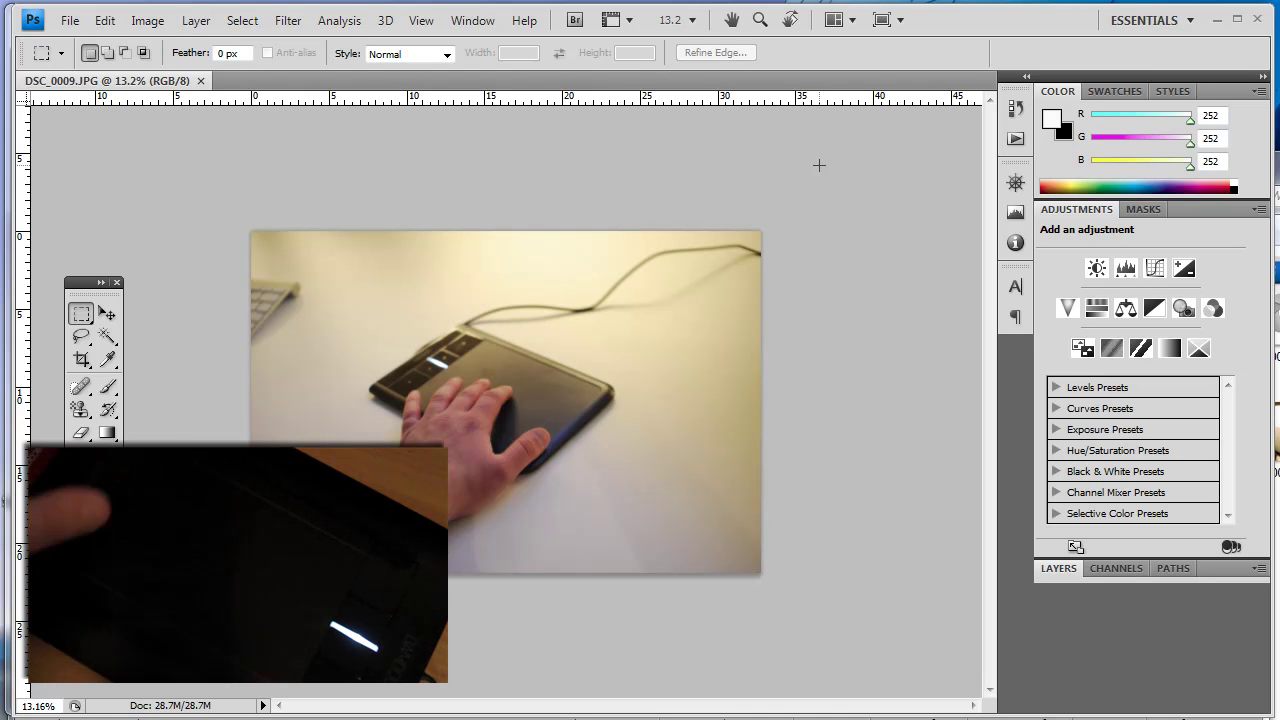
# Zoom DSC_0009.JPG to about 38.8% so the tablet's corner and cable fill the window
pyautogui.scroll(3, 819, 165)
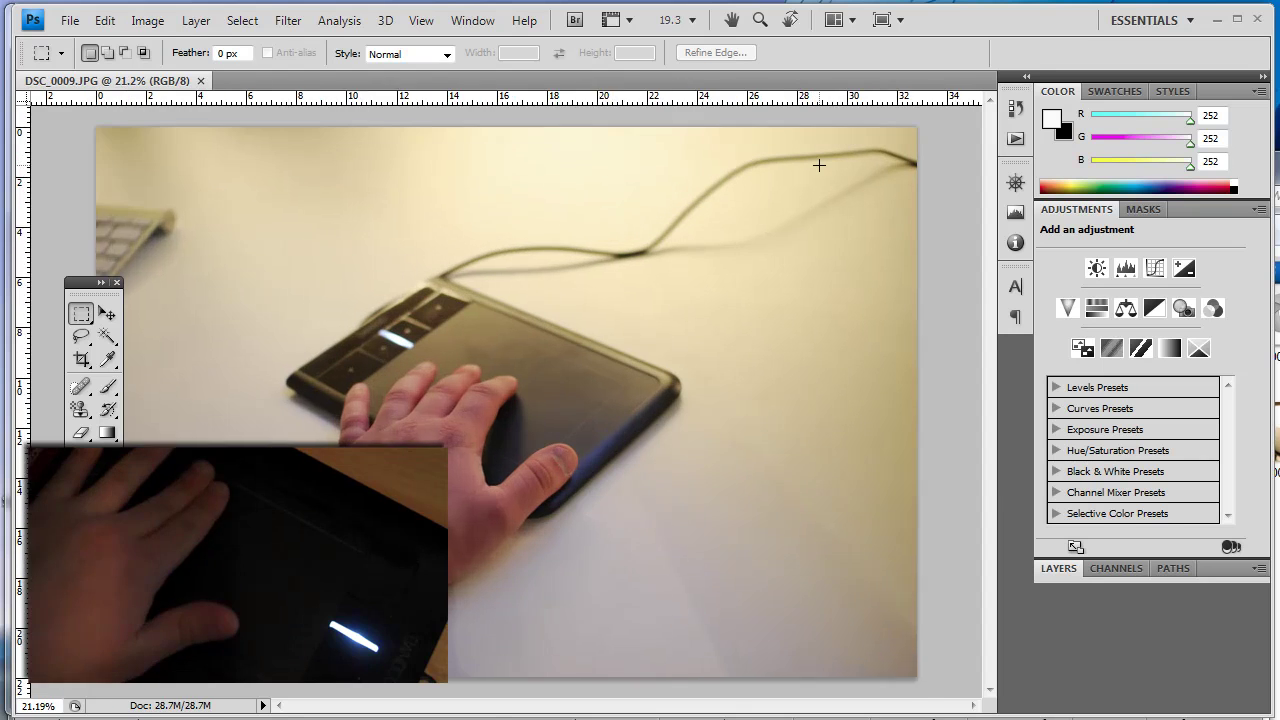
pyautogui.scroll(1, 819, 165)
pyautogui.scroll(3, 819, 165)
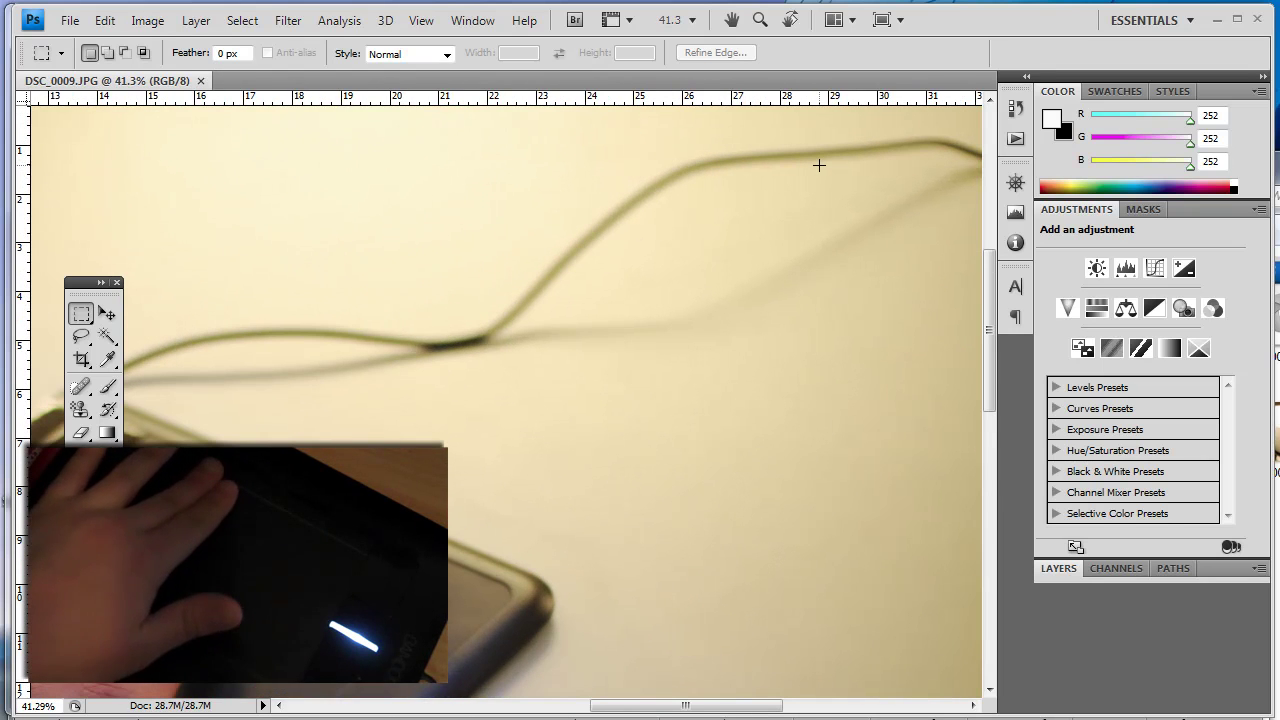
pyautogui.scroll(-4, 819, 165)
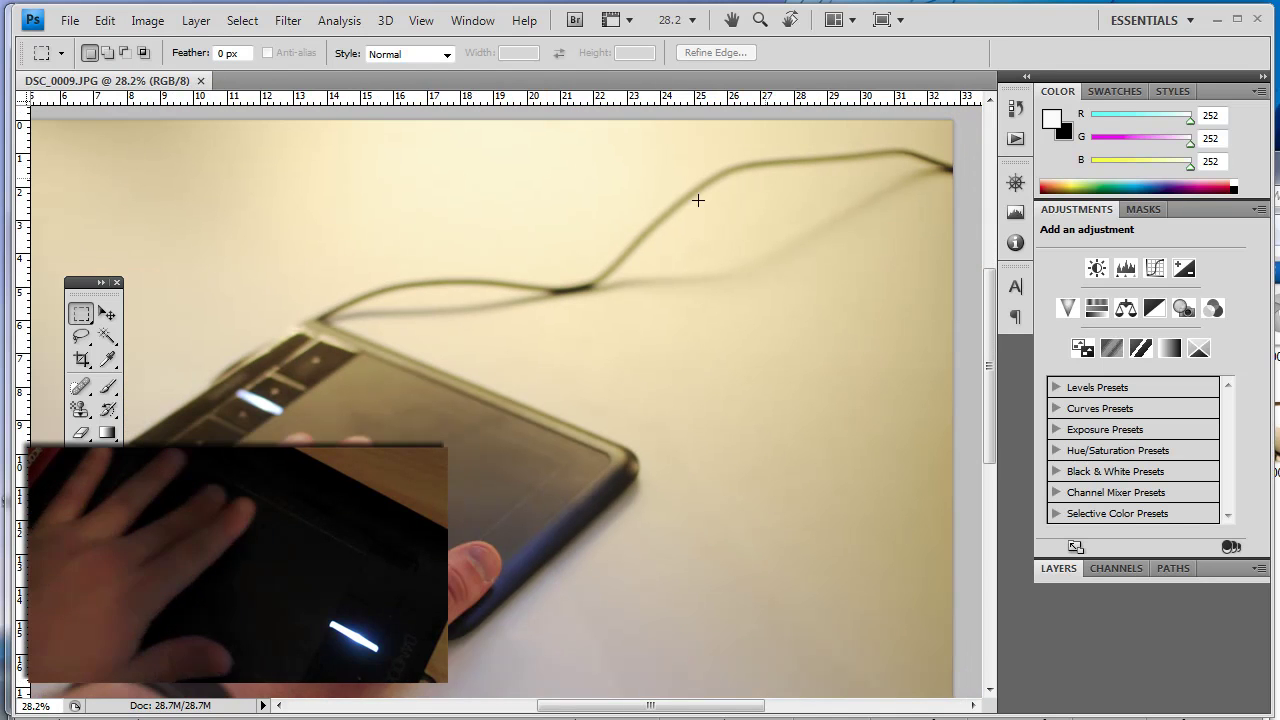
pyautogui.scroll(4, 348, 559)
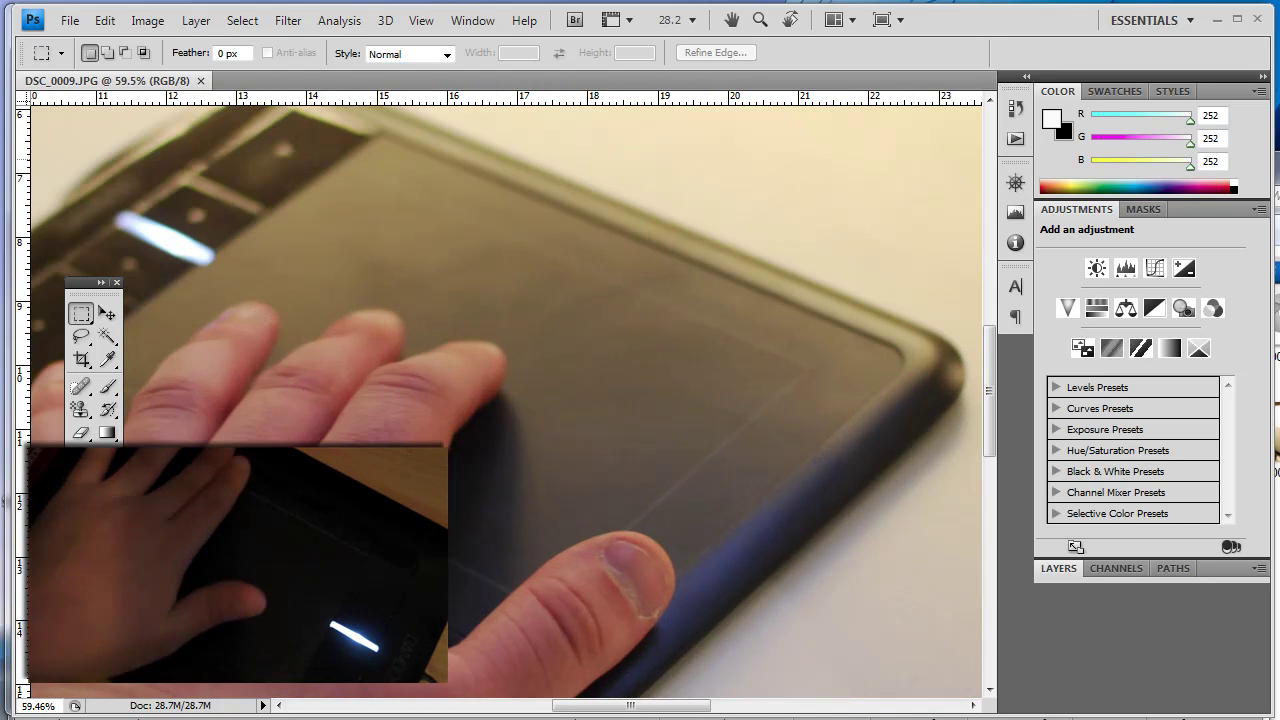
pyautogui.scroll(2, 350, 558)
pyautogui.scroll(-4, 350, 558)
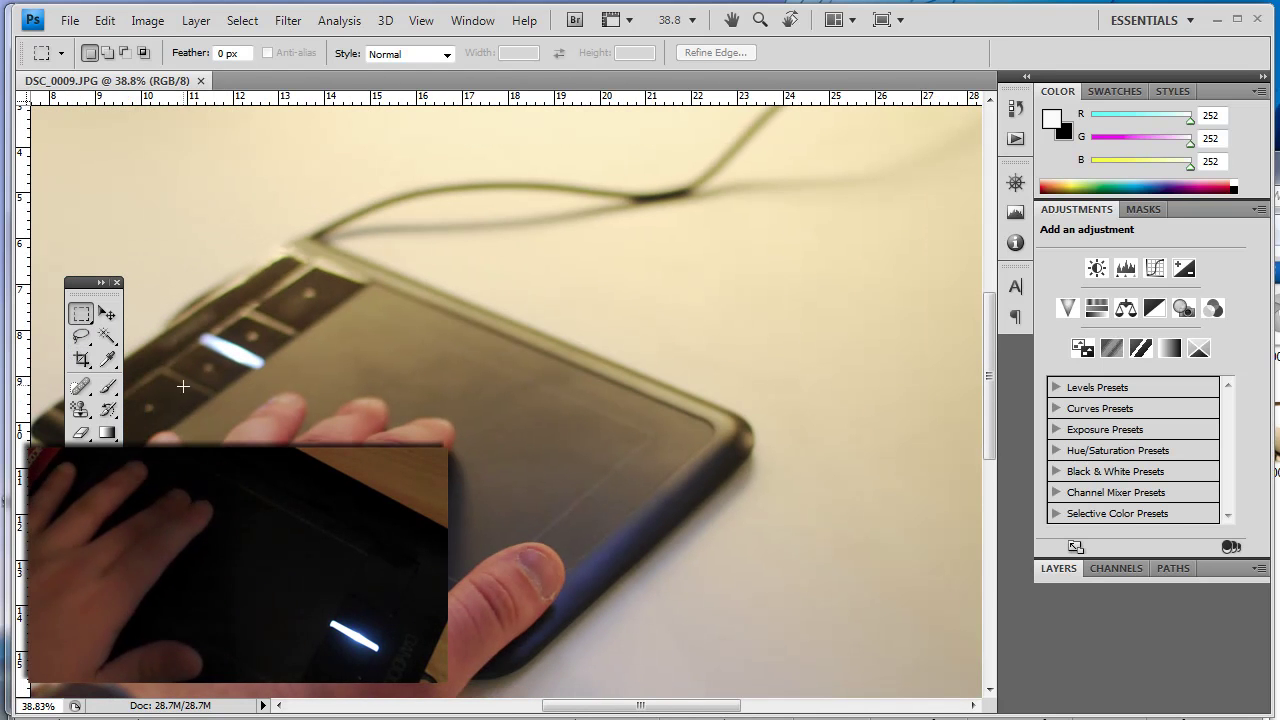
# With the Brush tool, paint a boxy white freehand outline across the tablet photo
pyautogui.click(112, 392)
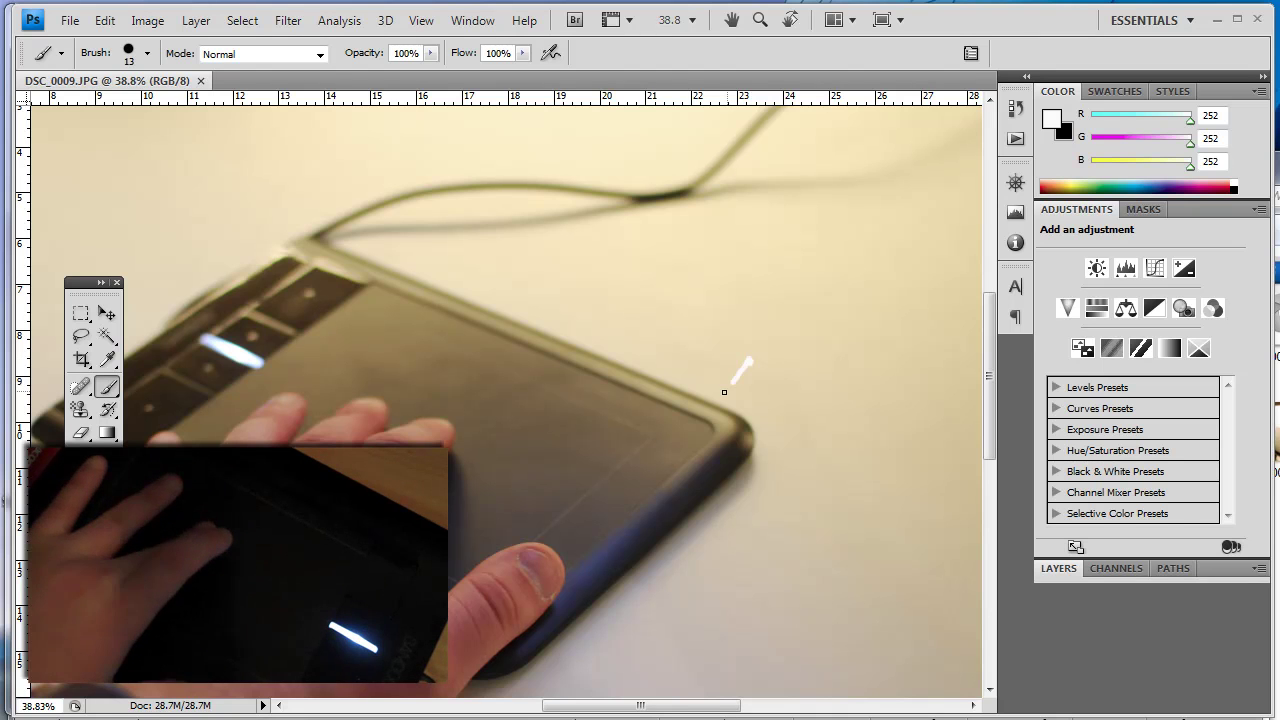
pyautogui.moveTo(720, 393)
pyautogui.mouseDown()
pyautogui.moveTo(711, 369)
pyautogui.moveTo(631, 306)
pyautogui.moveTo(640, 405)
pyautogui.moveTo(527, 279)
pyautogui.moveTo(510, 460)
pyautogui.moveTo(440, 495)
pyautogui.moveTo(518, 300)
pyautogui.moveTo(938, 232)
pyautogui.mouseUp()
pyautogui.moveTo(969, 152)
pyautogui.mouseDown()
pyautogui.moveTo(643, 343)
pyautogui.moveTo(608, 329)
pyautogui.mouseUp()
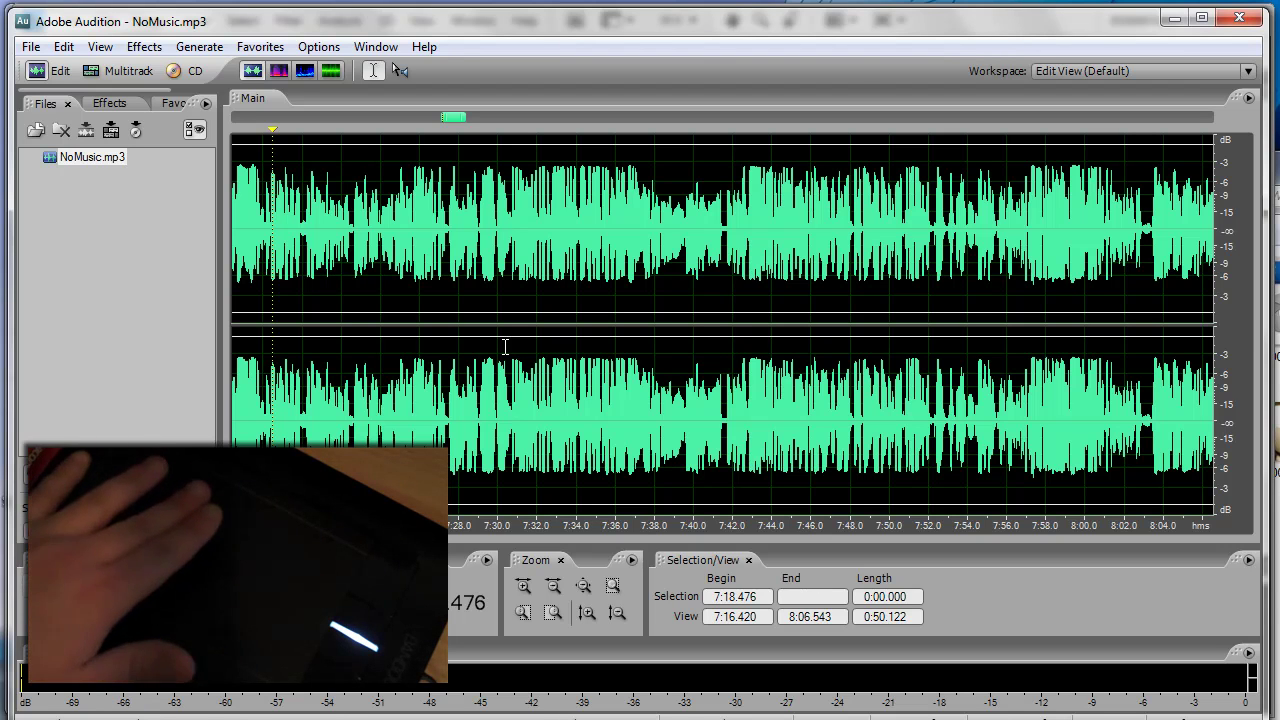
# Zoom and pan the NoMusic.mp3 waveform to a roughly 5-second span around 7:56
pyautogui.scroll(4, 505, 346)
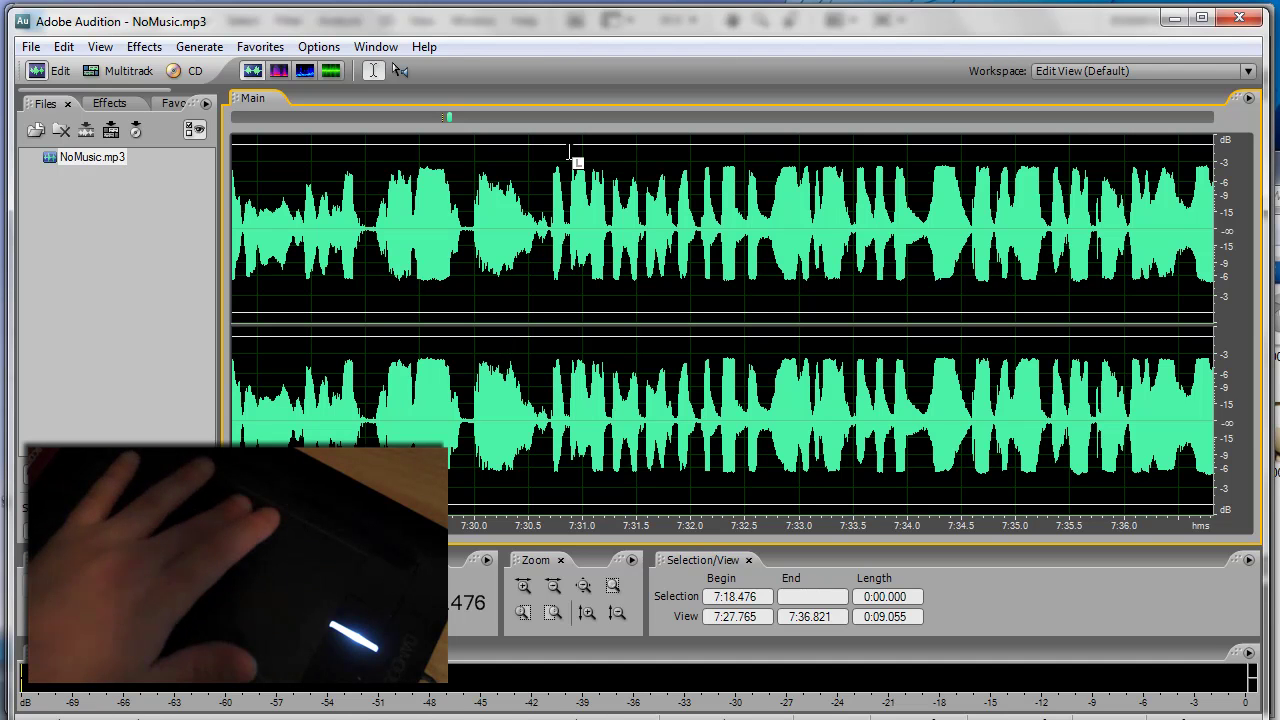
pyautogui.hscroll(6, 568, 119)
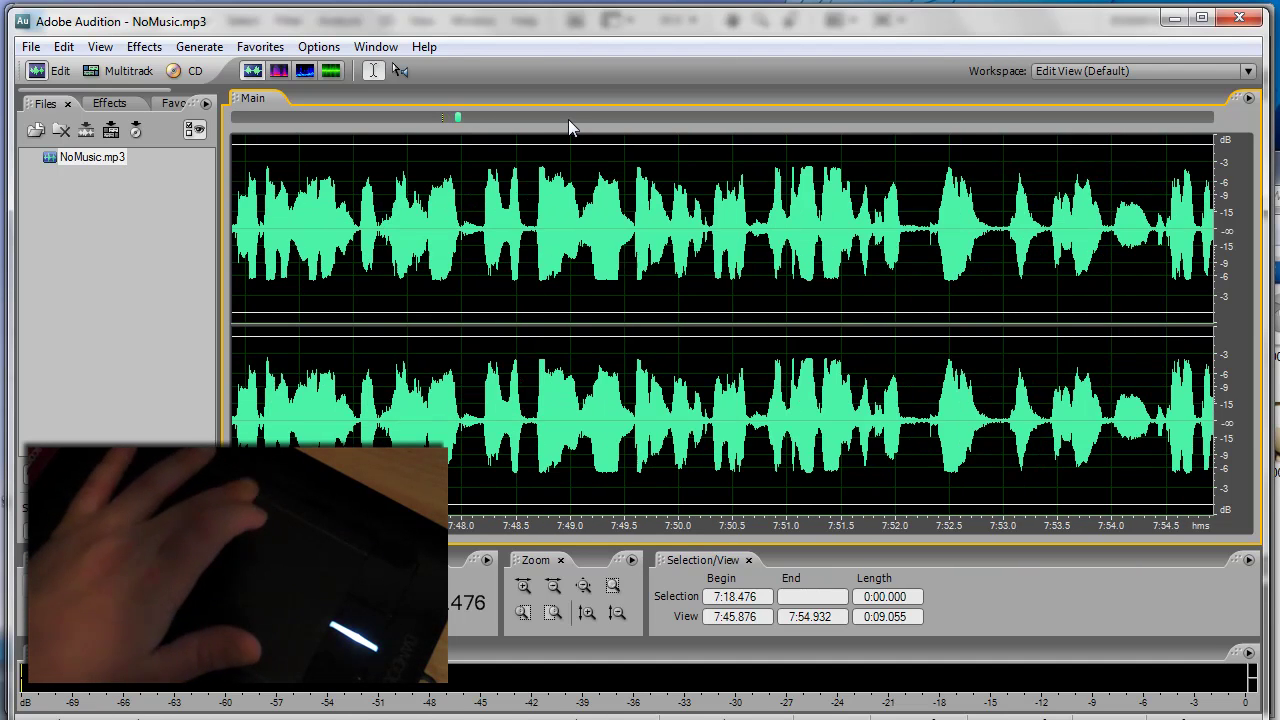
pyautogui.moveTo(465, 117)
pyautogui.mouseDown()
pyautogui.moveTo(663, 114)
pyautogui.moveTo(463, 112)
pyautogui.mouseUp()
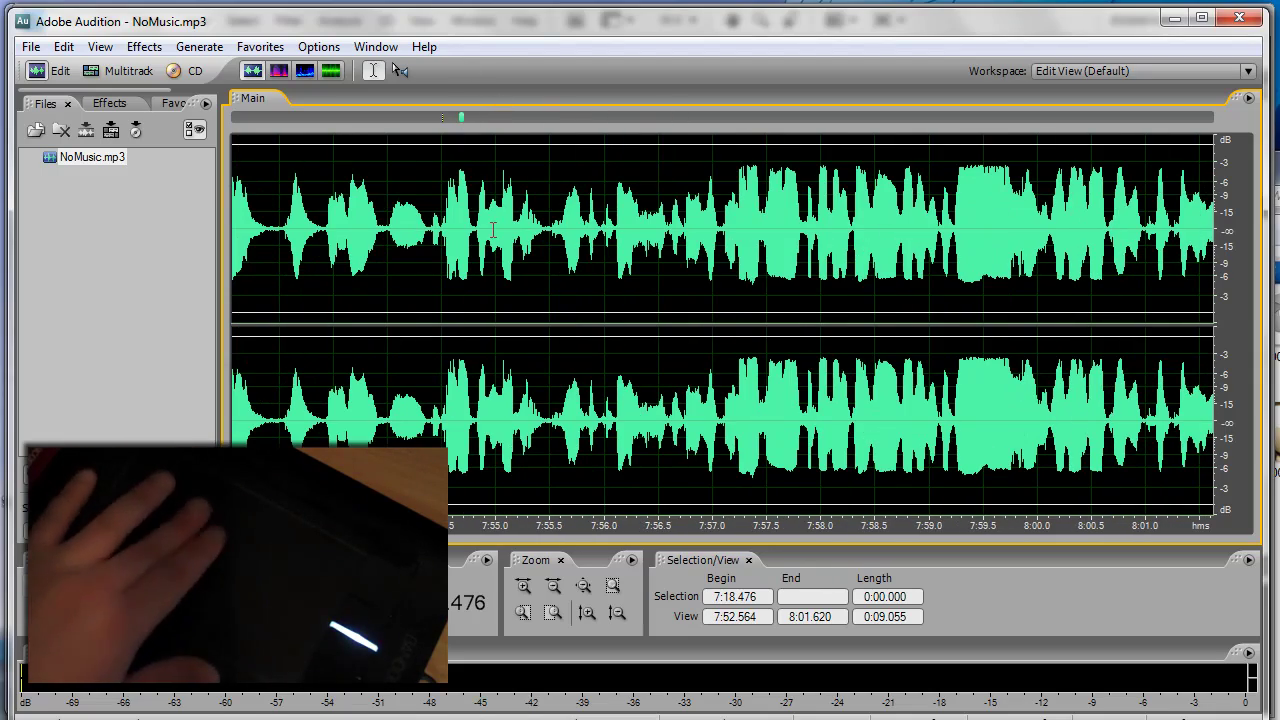
pyautogui.scroll(10, 493, 230)
pyautogui.scroll(3, 493, 230)
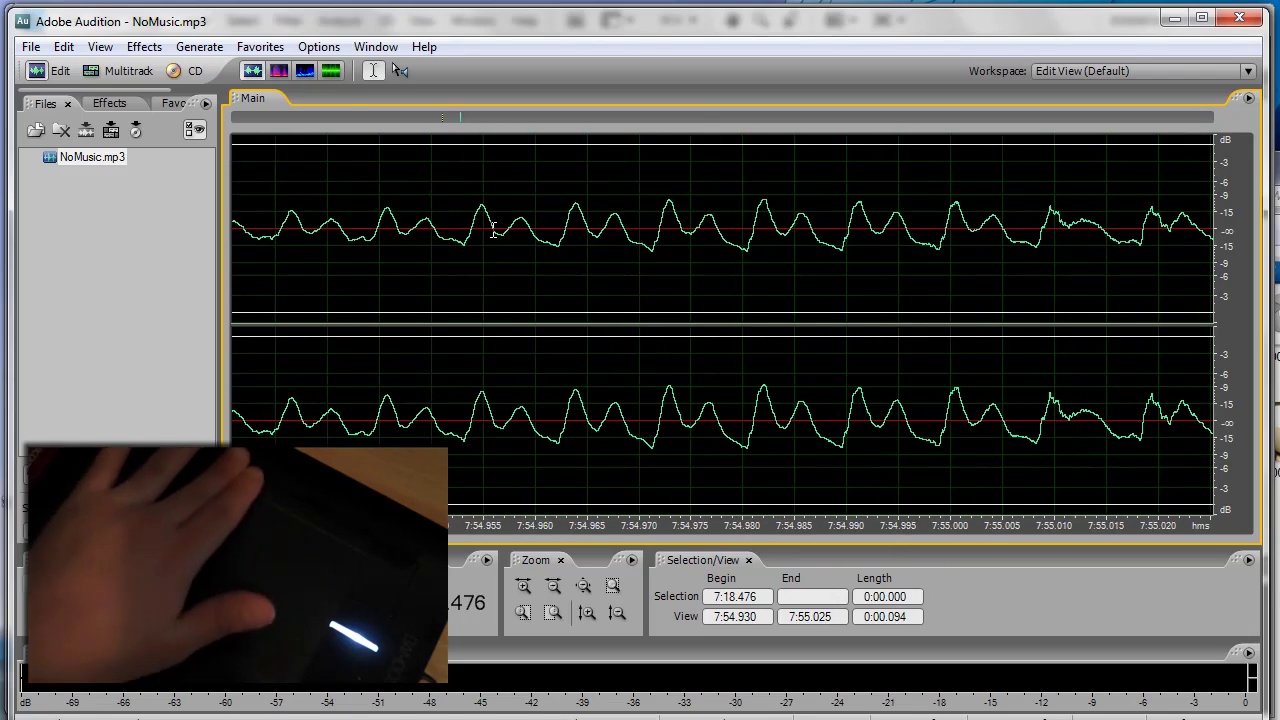
pyautogui.scroll(3, 493, 230)
pyautogui.scroll(-6, 493, 230)
pyautogui.scroll(-9, 493, 230)
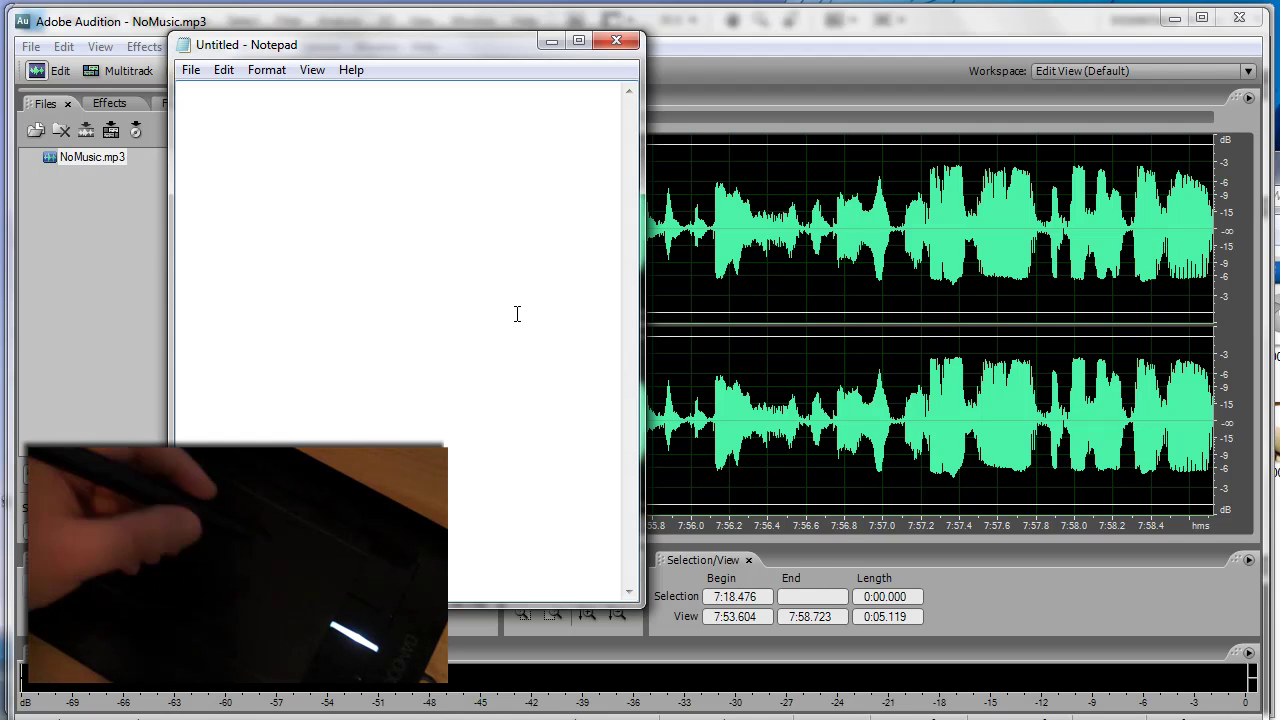
# Bring the blank Untitled - Notepad document forward over Adobe Audition, ready for writing
pyautogui.click(969, 578)
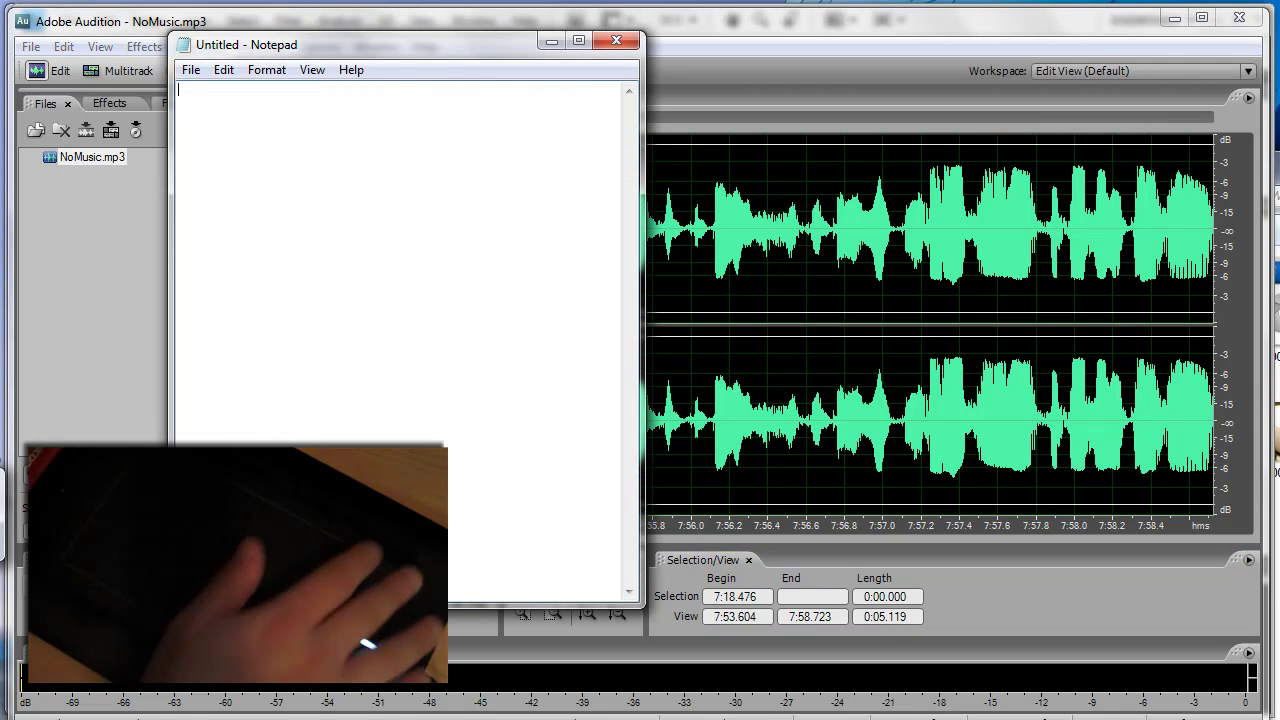
pyautogui.moveTo(606, 277)
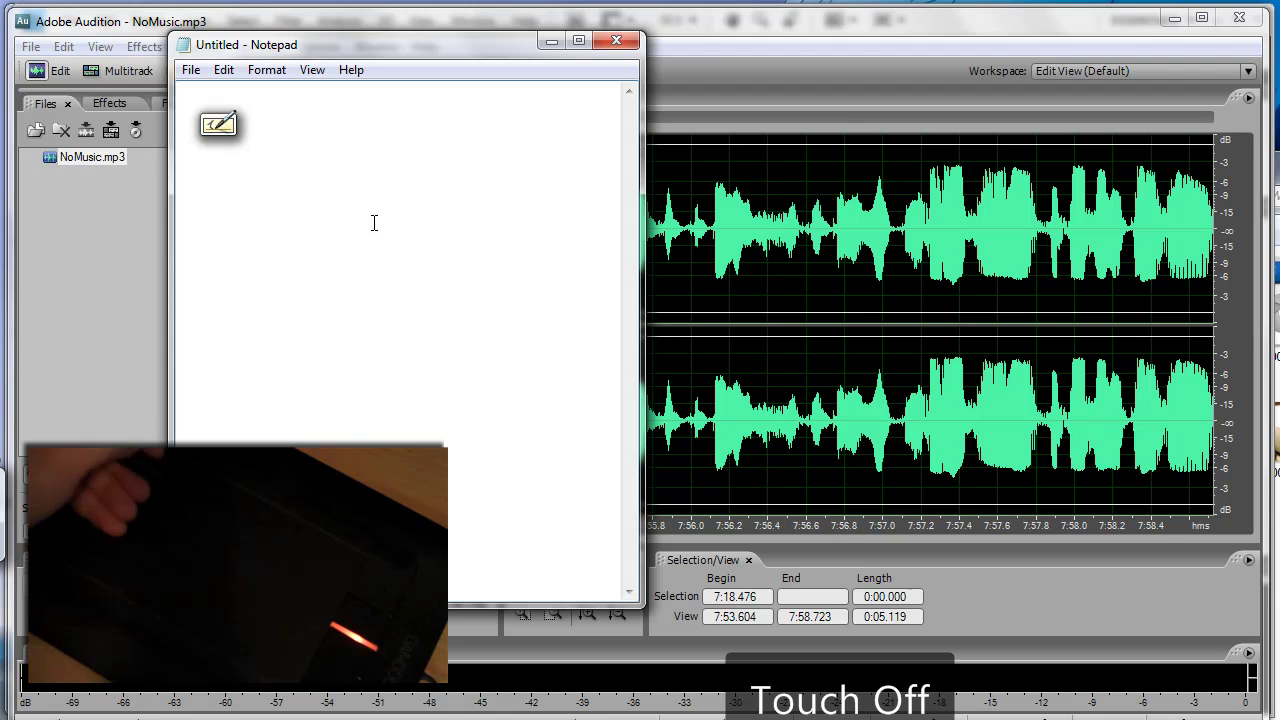
# Handwrite 'This is a pretty funky,' in the input pad, recognised as 'This is aprettyfank,'
pyautogui.click(217, 126)
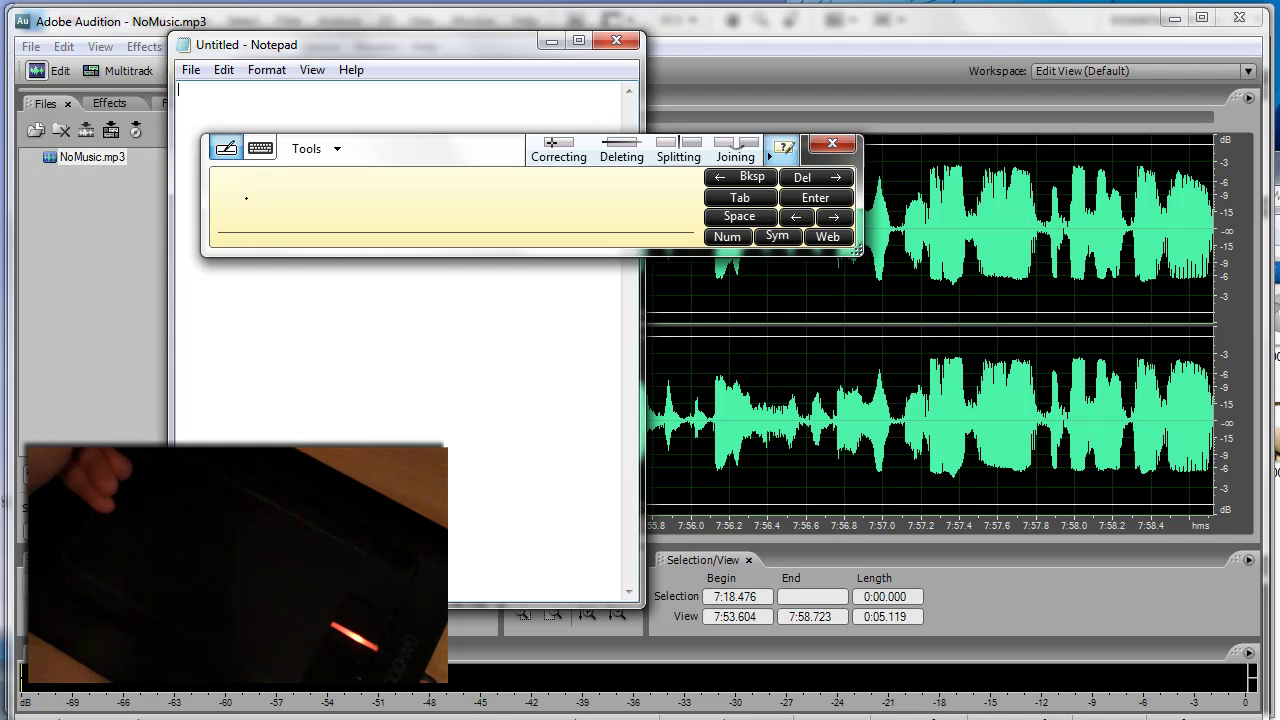
pyautogui.moveTo(236, 179)
pyautogui.mouseDown()
pyautogui.moveTo(240, 241)
pyautogui.moveTo(258, 170)
pyautogui.moveTo(290, 230)
pyautogui.moveTo(397, 231)
pyautogui.mouseUp()
pyautogui.moveTo(491, 198)
pyautogui.mouseDown()
pyautogui.moveTo(492, 245)
pyautogui.moveTo(520, 216)
pyautogui.moveTo(548, 214)
pyautogui.mouseUp()
pyautogui.moveTo(560, 172); pyautogui.dragTo(572, 212)
pyautogui.moveTo(657, 175); pyautogui.dragTo(632, 228)
pyautogui.moveTo(620, 198); pyautogui.dragTo(716, 204)
pyautogui.moveTo(721, 168)
pyautogui.mouseDown()
pyautogui.moveTo(723, 204)
pyautogui.moveTo(745, 200)
pyautogui.moveTo(748, 238)
pyautogui.mouseUp()
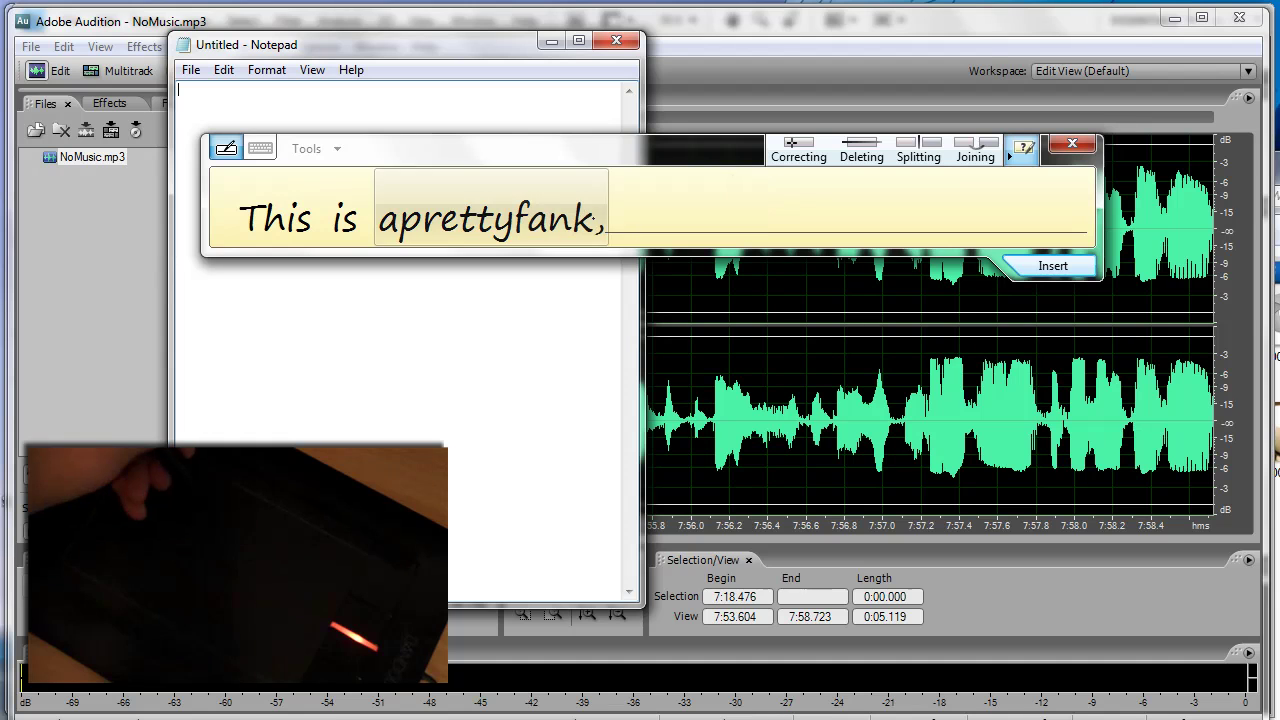
pyautogui.click(627, 228)
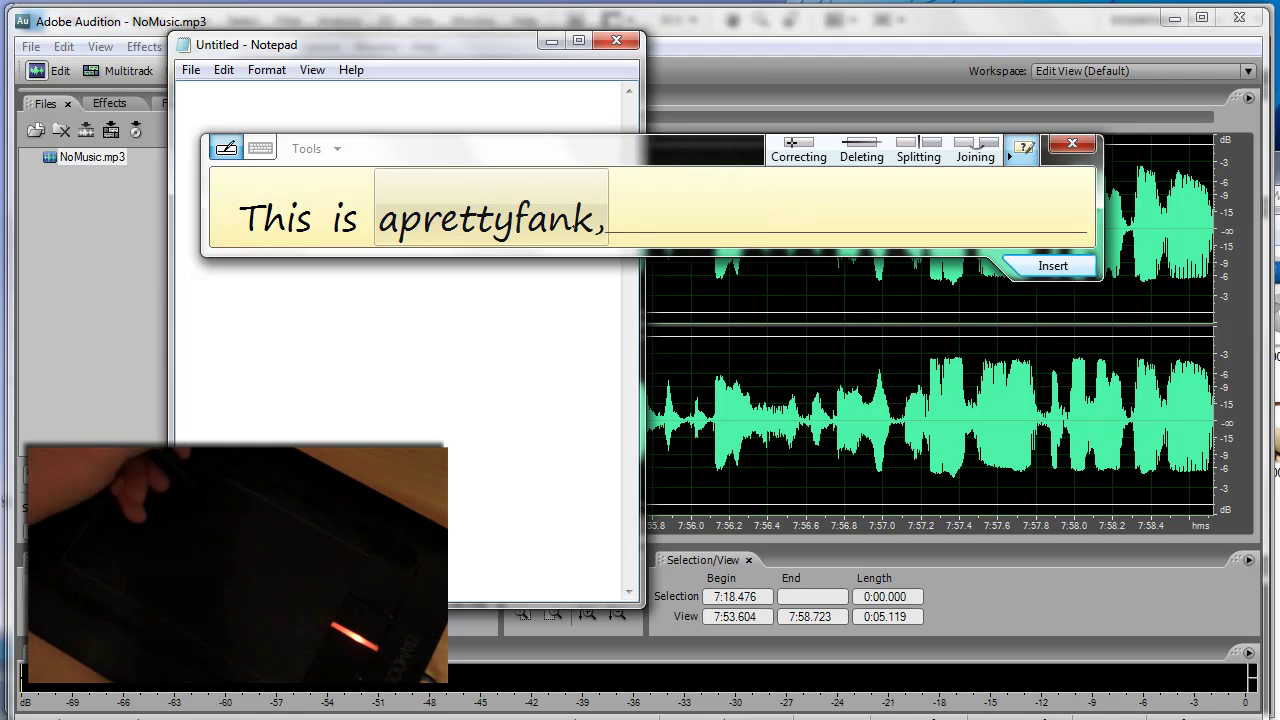
# Scratch out the misrecognised 'aprettyfank' letters and rewrite the word after 'is'
pyautogui.click(598, 238)
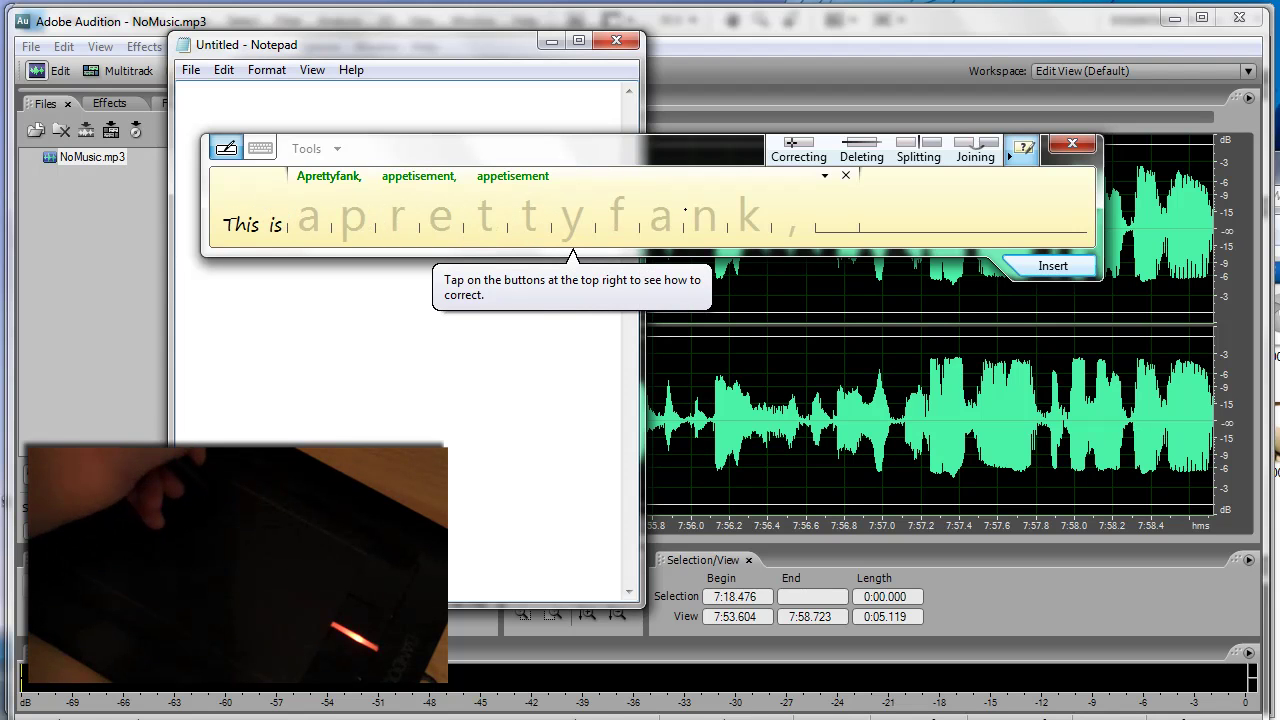
pyautogui.moveTo(787, 213); pyautogui.dragTo(799, 213)
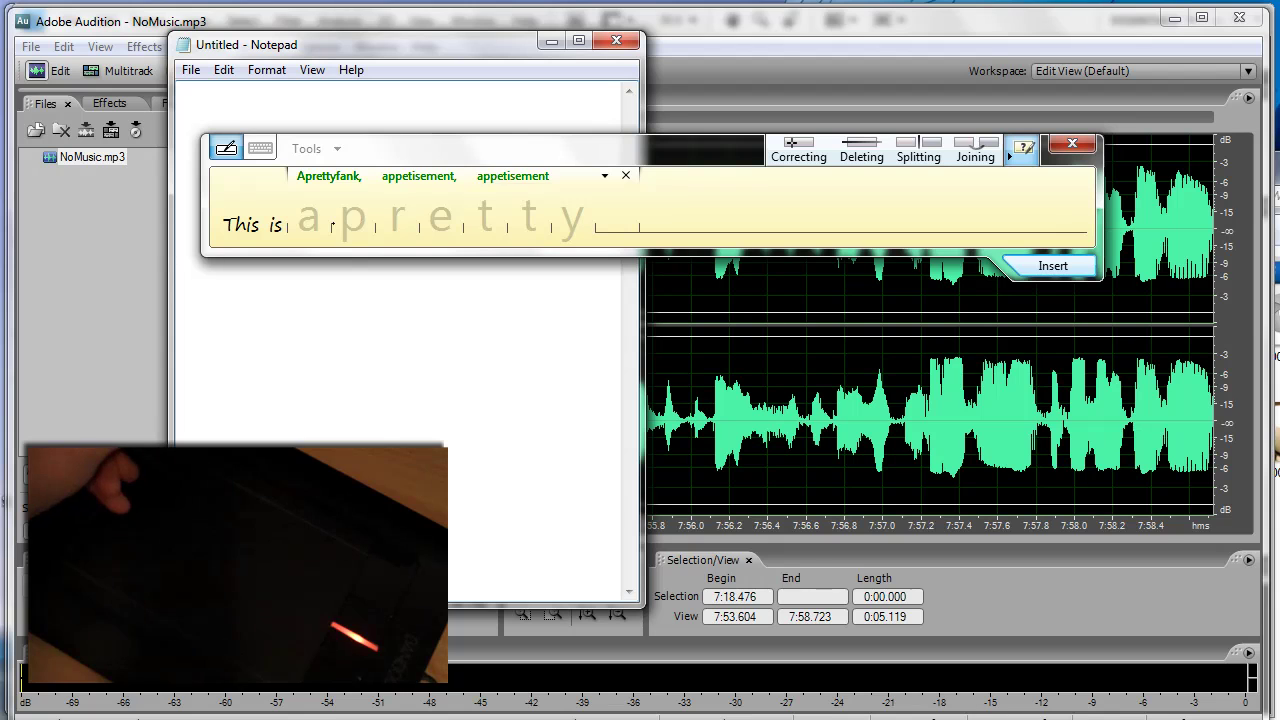
pyautogui.moveTo(336, 216); pyautogui.dragTo(370, 216)
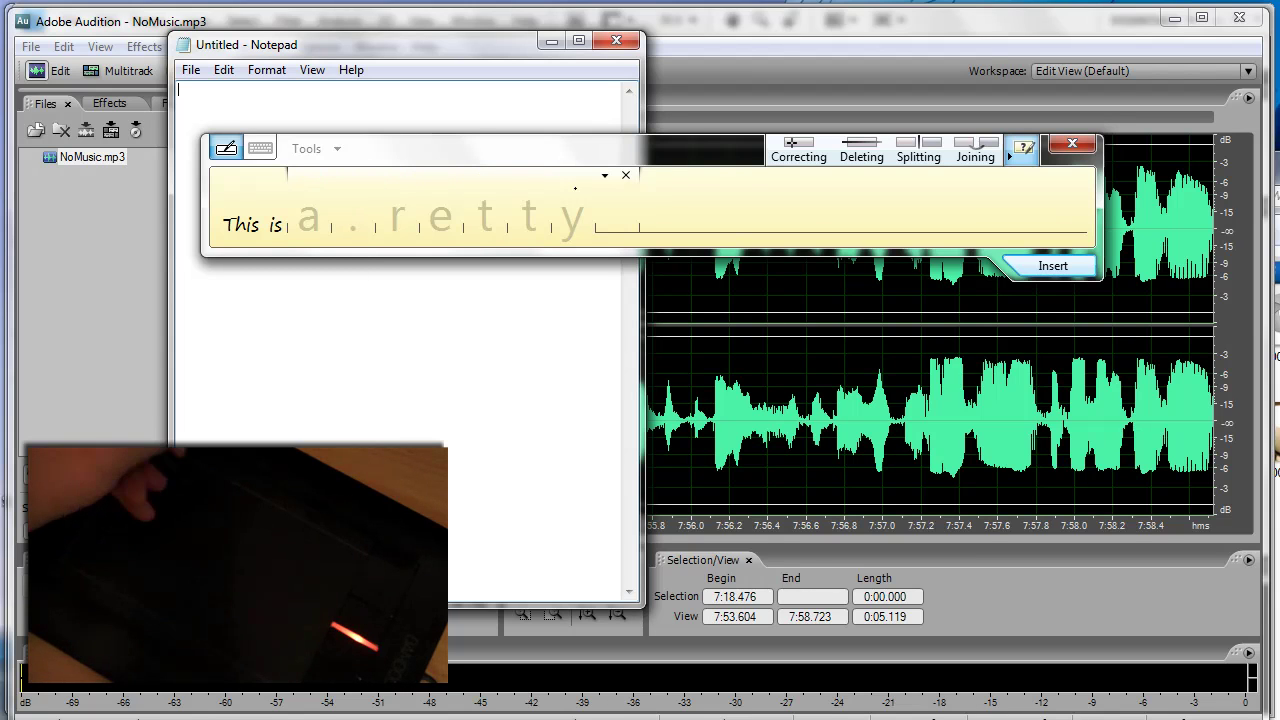
pyautogui.moveTo(586, 214); pyautogui.dragTo(299, 214)
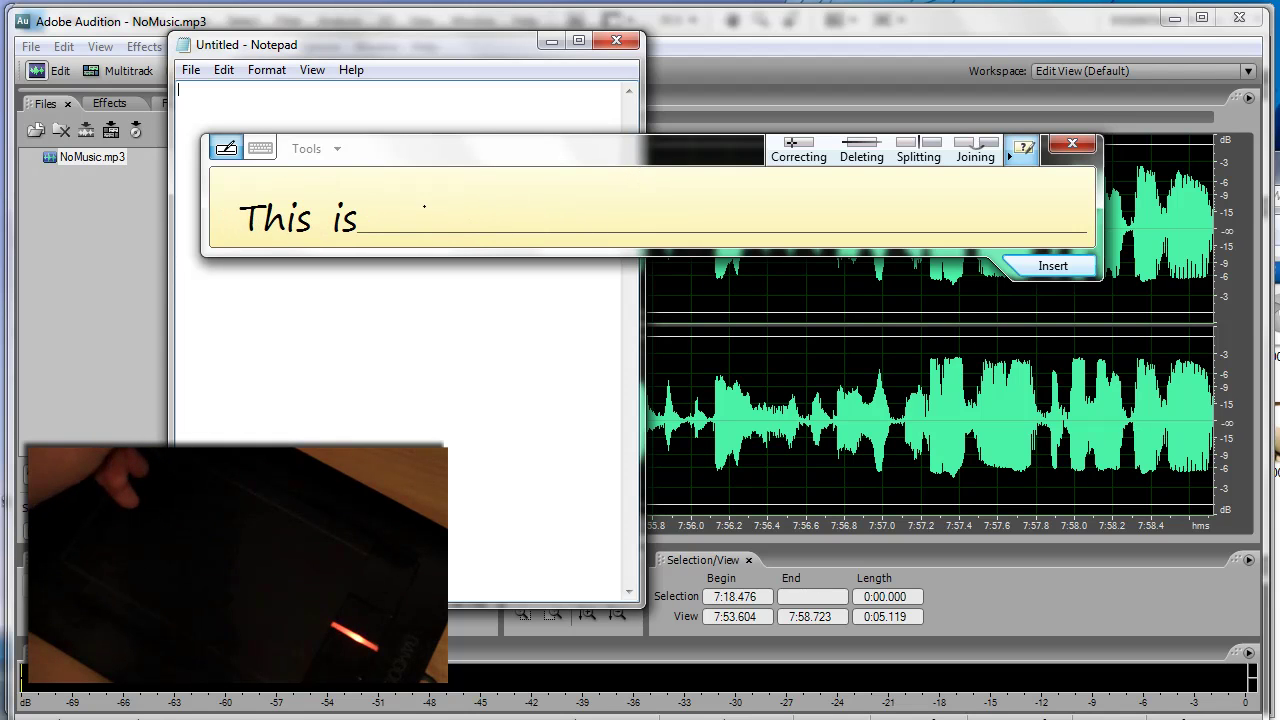
pyautogui.moveTo(445, 196); pyautogui.dragTo(480, 196)
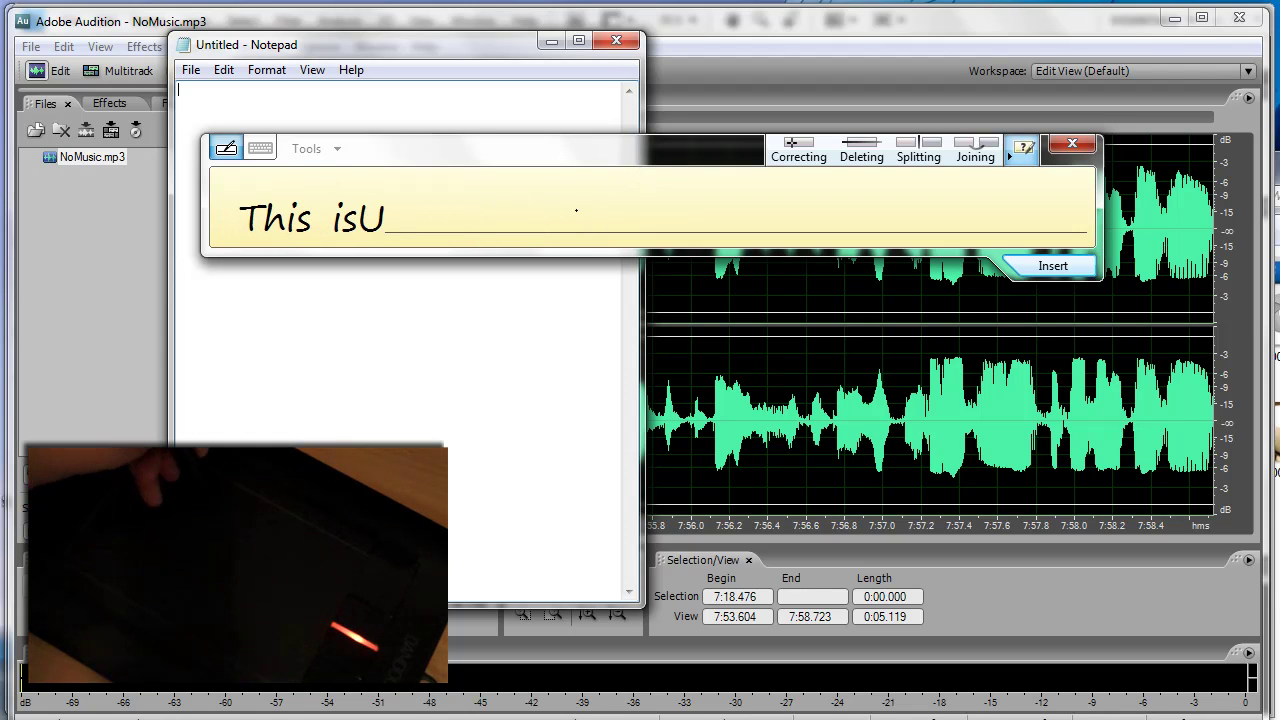
pyautogui.click(432, 226)
pyautogui.moveTo(448, 209); pyautogui.dragTo(386, 208)
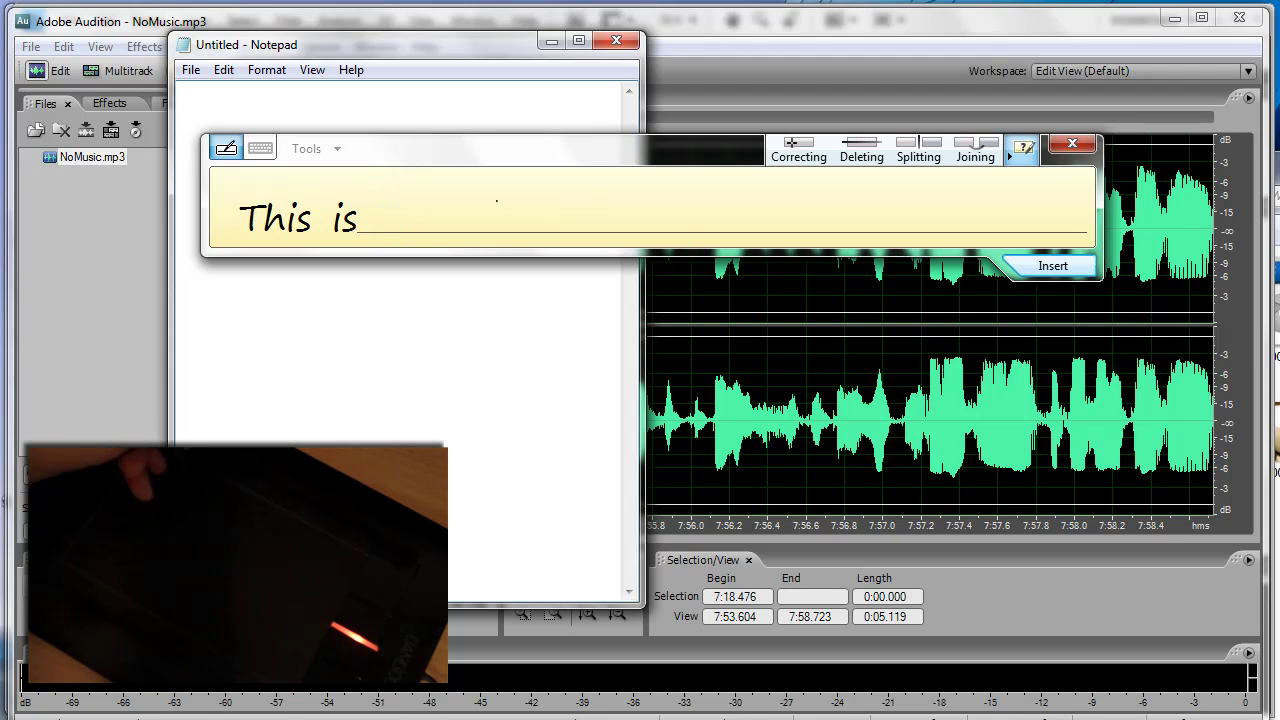
# Handwrite 'pretty funky test.' to finish the sentence
pyautogui.moveTo(484, 197); pyautogui.dragTo(508, 199)
pyautogui.moveTo(595, 194)
pyautogui.mouseDown()
pyautogui.moveTo(597, 246)
pyautogui.moveTo(634, 188)
pyautogui.moveTo(692, 220)
pyautogui.mouseUp()
pyautogui.moveTo(664, 194)
pyautogui.mouseDown()
pyautogui.moveTo(748, 212)
pyautogui.moveTo(740, 248)
pyautogui.mouseUp()
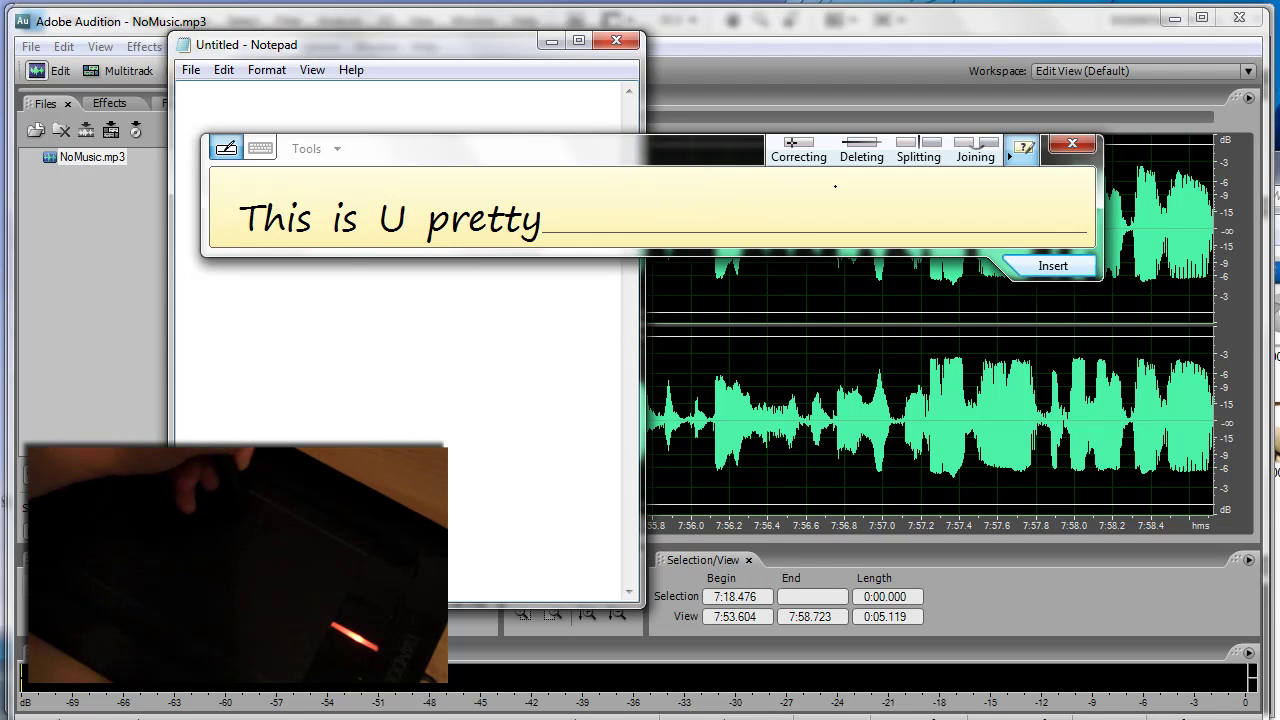
pyautogui.moveTo(815, 187)
pyautogui.mouseDown()
pyautogui.moveTo(790, 226)
pyautogui.moveTo(806, 206)
pyautogui.mouseUp()
pyautogui.moveTo(815, 196); pyautogui.dragTo(876, 215)
pyautogui.moveTo(882, 188)
pyautogui.mouseDown()
pyautogui.moveTo(882, 226)
pyautogui.moveTo(912, 222)
pyautogui.moveTo(928, 244)
pyautogui.moveTo(940, 194)
pyautogui.moveTo(960, 214)
pyautogui.mouseUp()
pyautogui.moveTo(982, 194)
pyautogui.mouseDown()
pyautogui.moveTo(962, 222)
pyautogui.moveTo(980, 220)
pyautogui.mouseUp()
pyautogui.moveTo(958, 190); pyautogui.dragTo(996, 186)
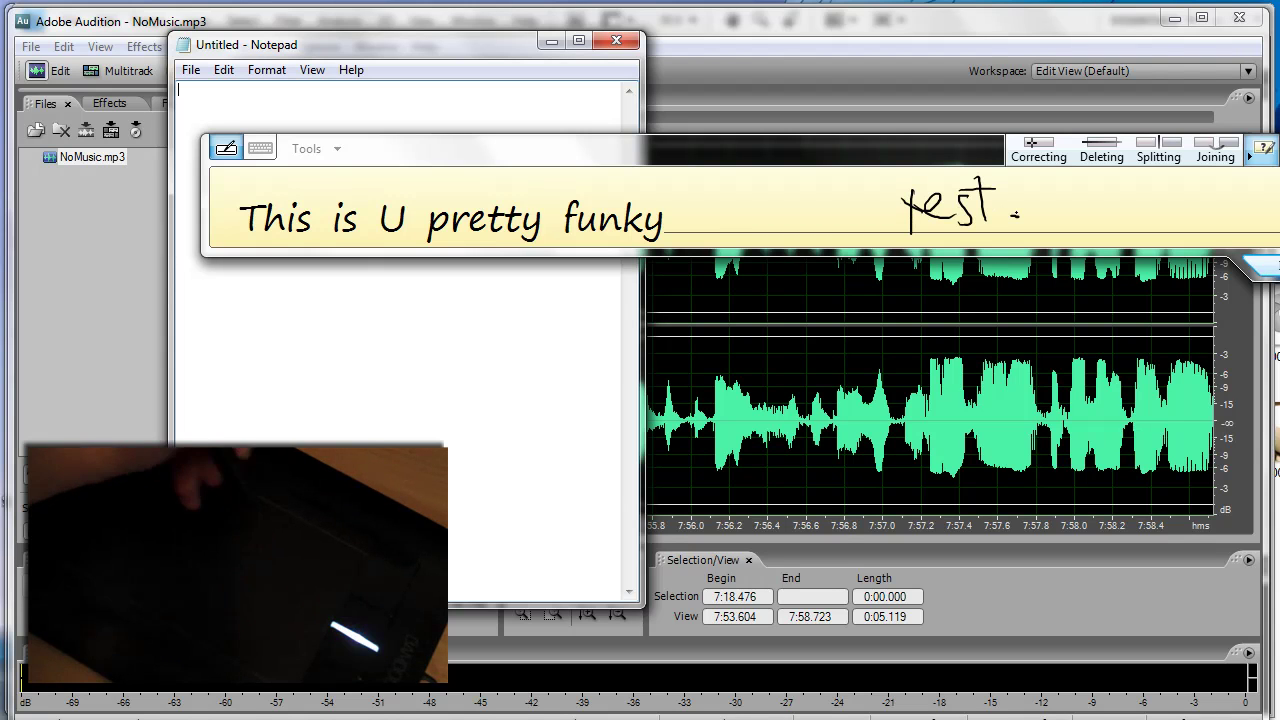
# Erase the stray U, fill the gap after 'is', and insert the sentence into Notepad
pyautogui.click(392, 215)
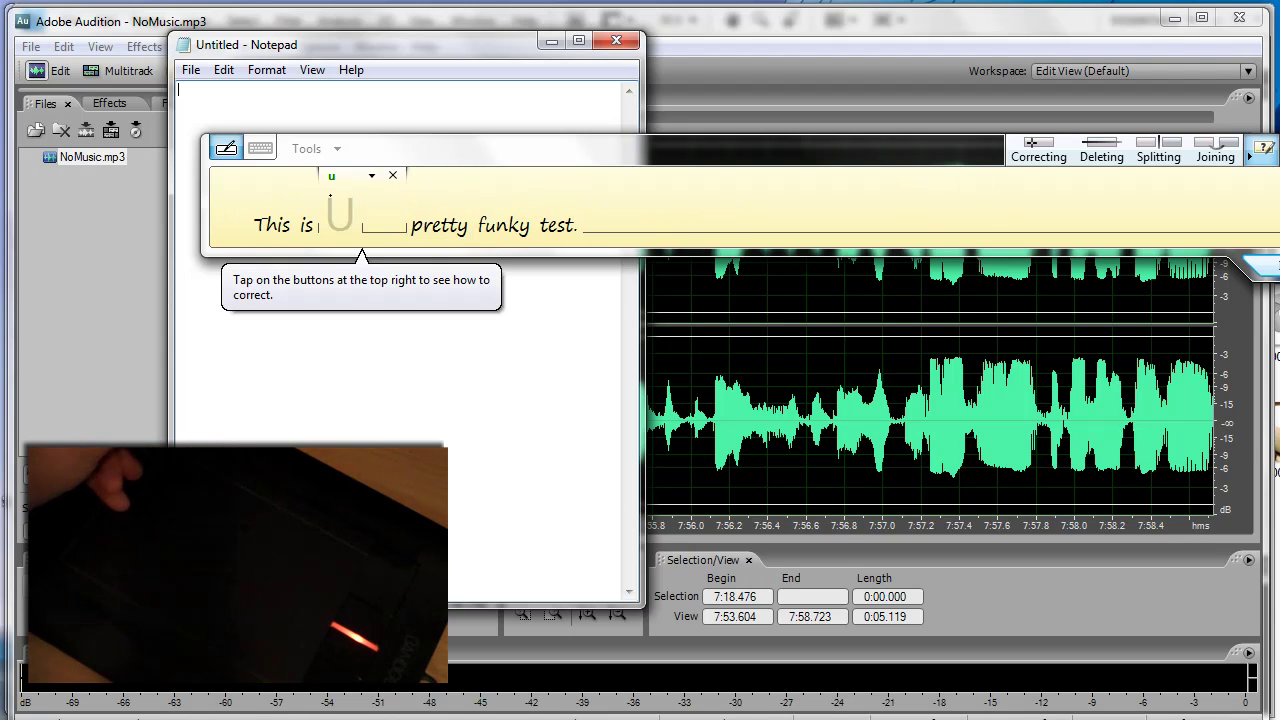
pyautogui.moveTo(349, 210); pyautogui.dragTo(330, 215)
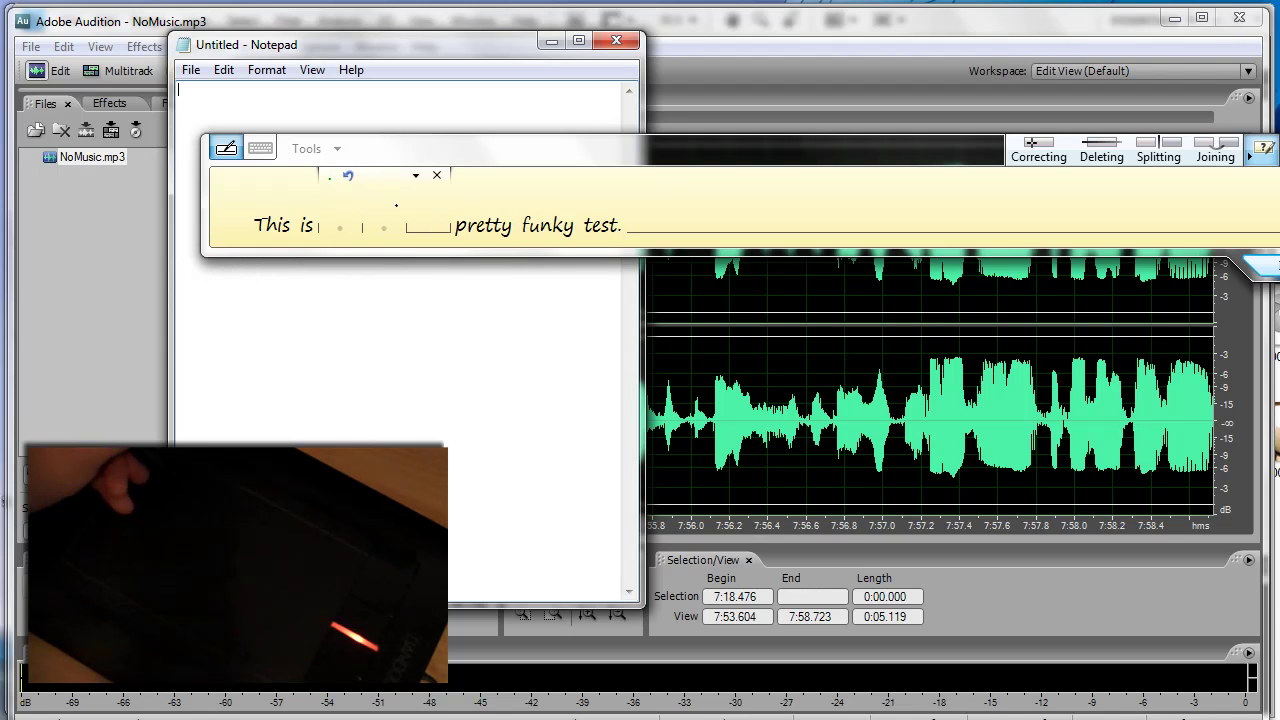
pyautogui.click(375, 228)
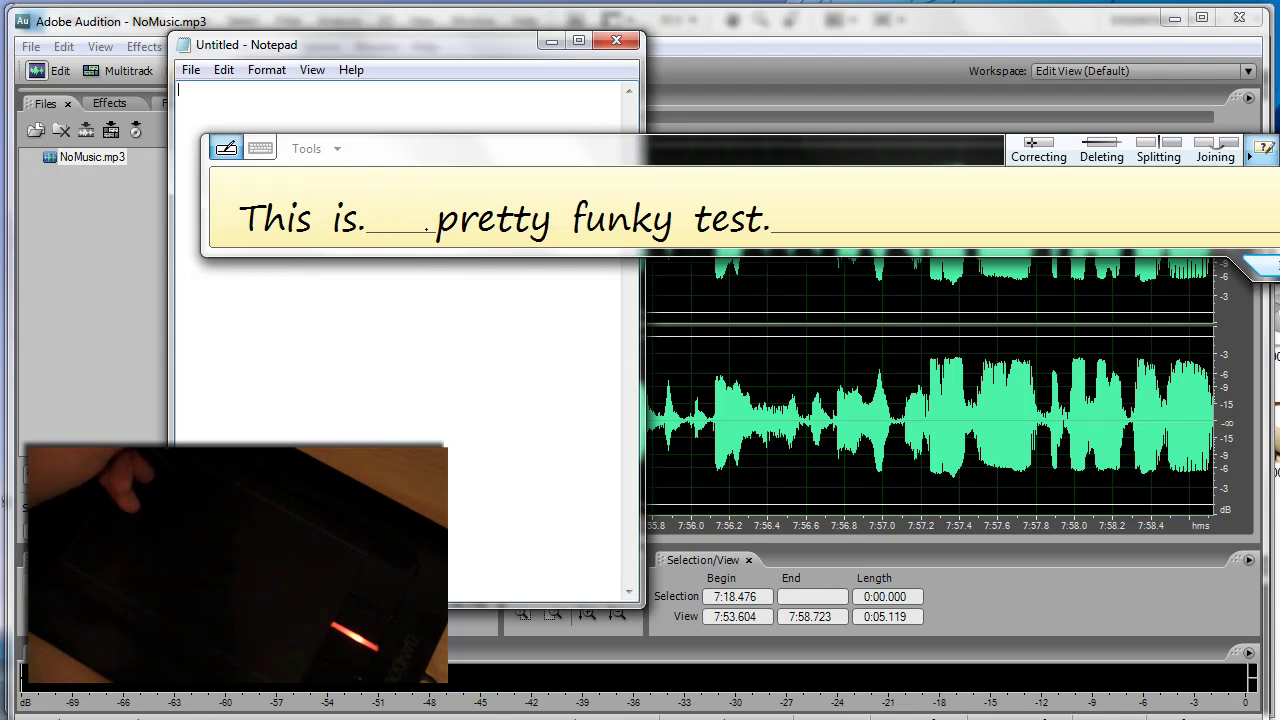
pyautogui.moveTo(363, 203); pyautogui.dragTo(401, 199)
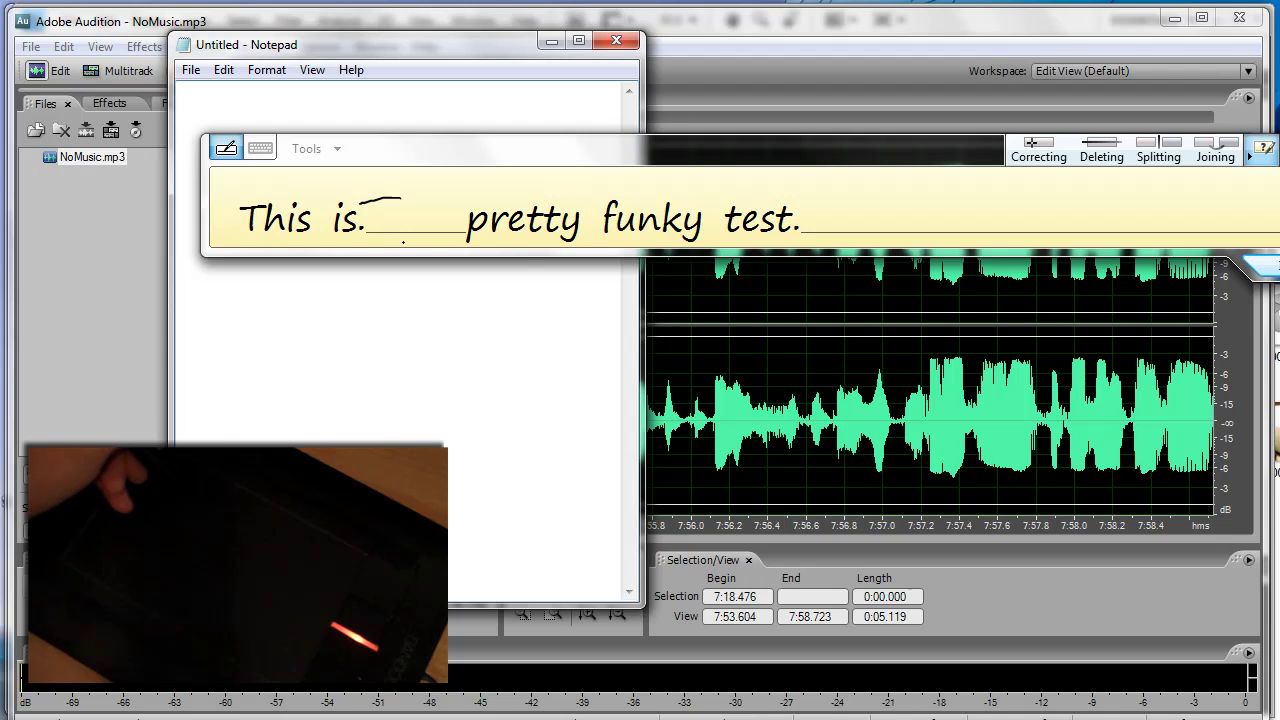
pyautogui.click(1262, 266)
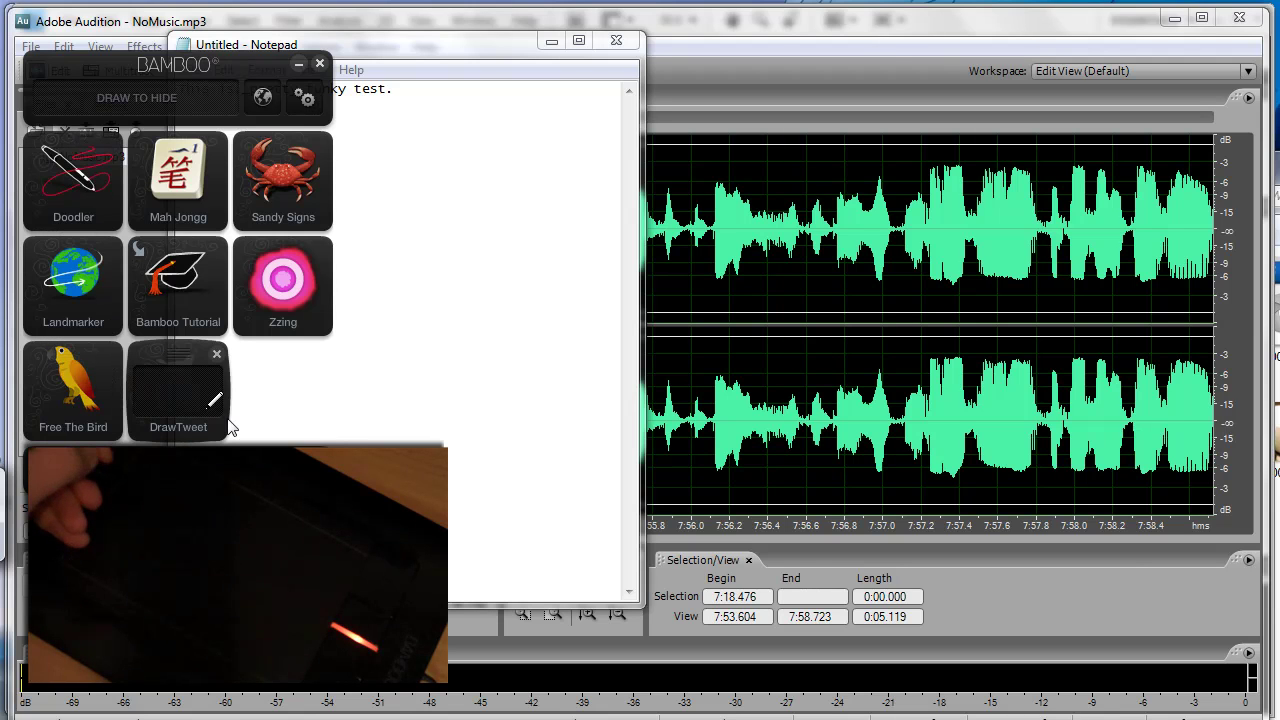
# In DrawTweet, add hatching strokes to the robot's right wheel
pyautogui.click(180, 388)
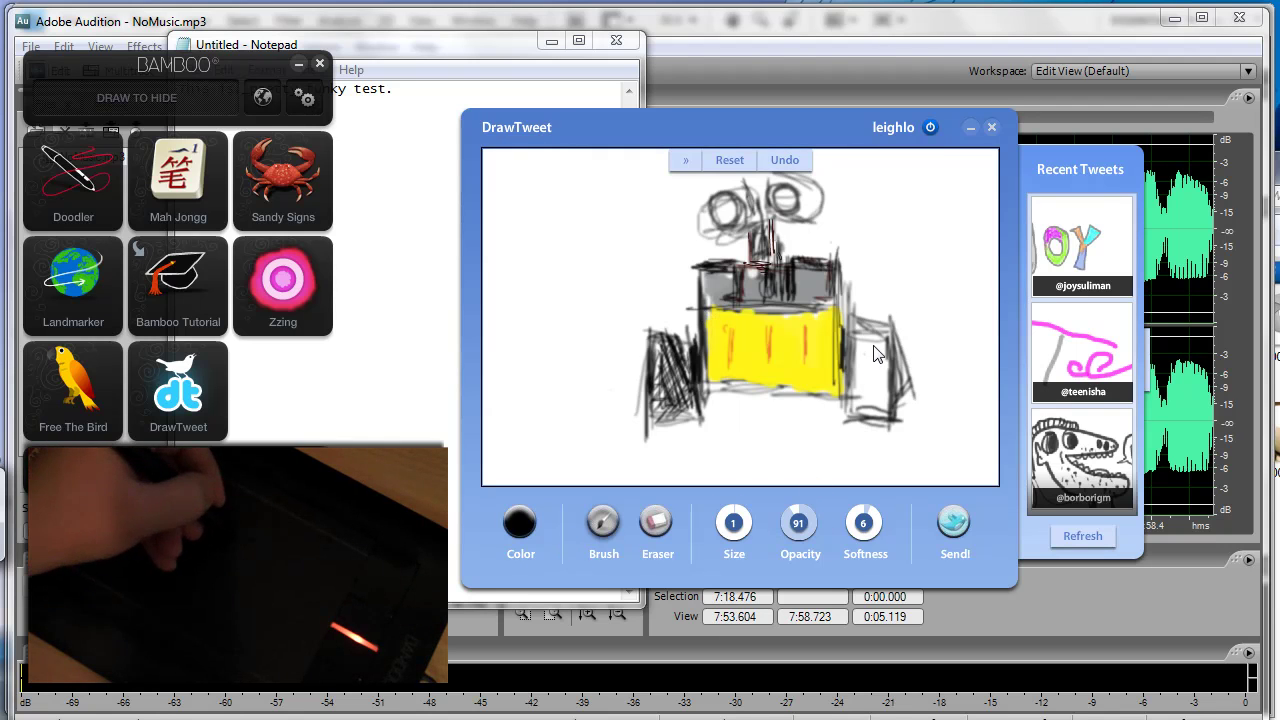
pyautogui.moveTo(866, 344); pyautogui.dragTo(886, 402)
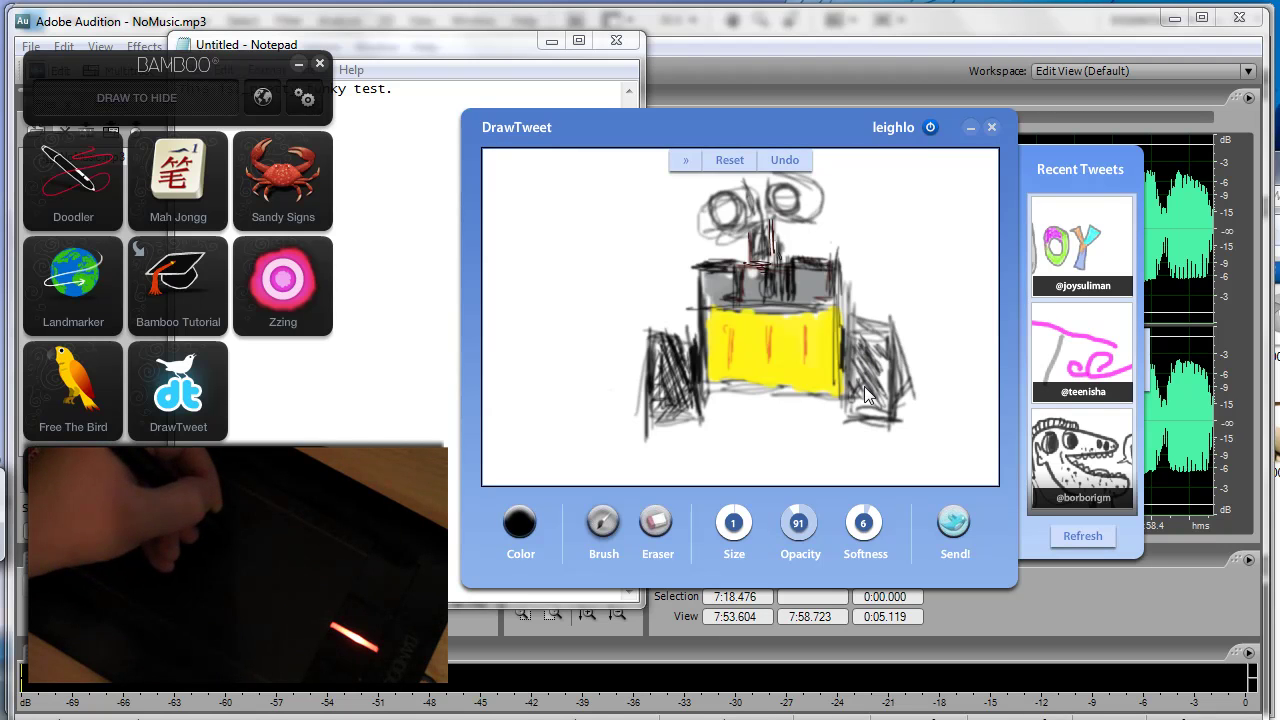
pyautogui.moveTo(868, 411)
pyautogui.mouseDown()
pyautogui.moveTo(874, 356)
pyautogui.moveTo(857, 368)
pyautogui.mouseUp()
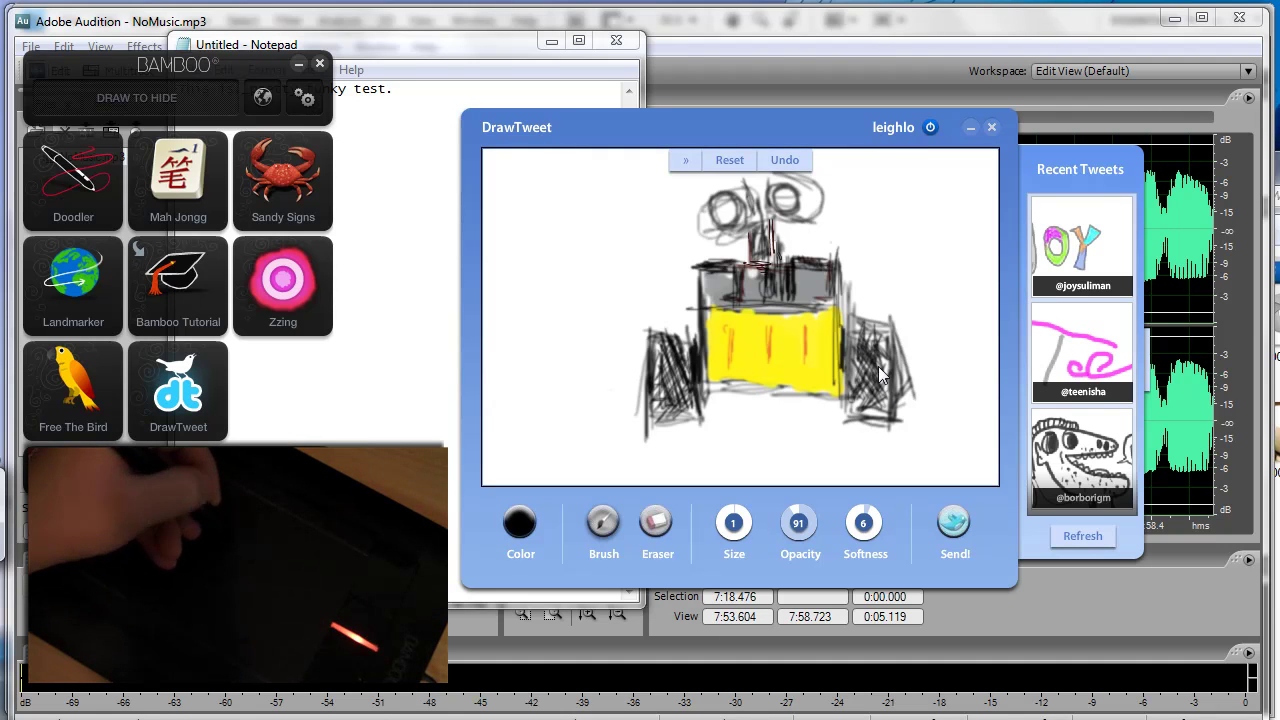
# Write 'TADA' left of the robot and send the drawing as a tweet
pyautogui.moveTo(538, 296)
pyautogui.mouseDown()
pyautogui.moveTo(528, 224)
pyautogui.moveTo(572, 248)
pyautogui.moveTo(566, 236)
pyautogui.mouseUp()
pyautogui.moveTo(578, 226)
pyautogui.mouseDown()
pyautogui.moveTo(558, 188)
pyautogui.moveTo(581, 245)
pyautogui.moveTo(614, 168)
pyautogui.moveTo(622, 198)
pyautogui.mouseUp()
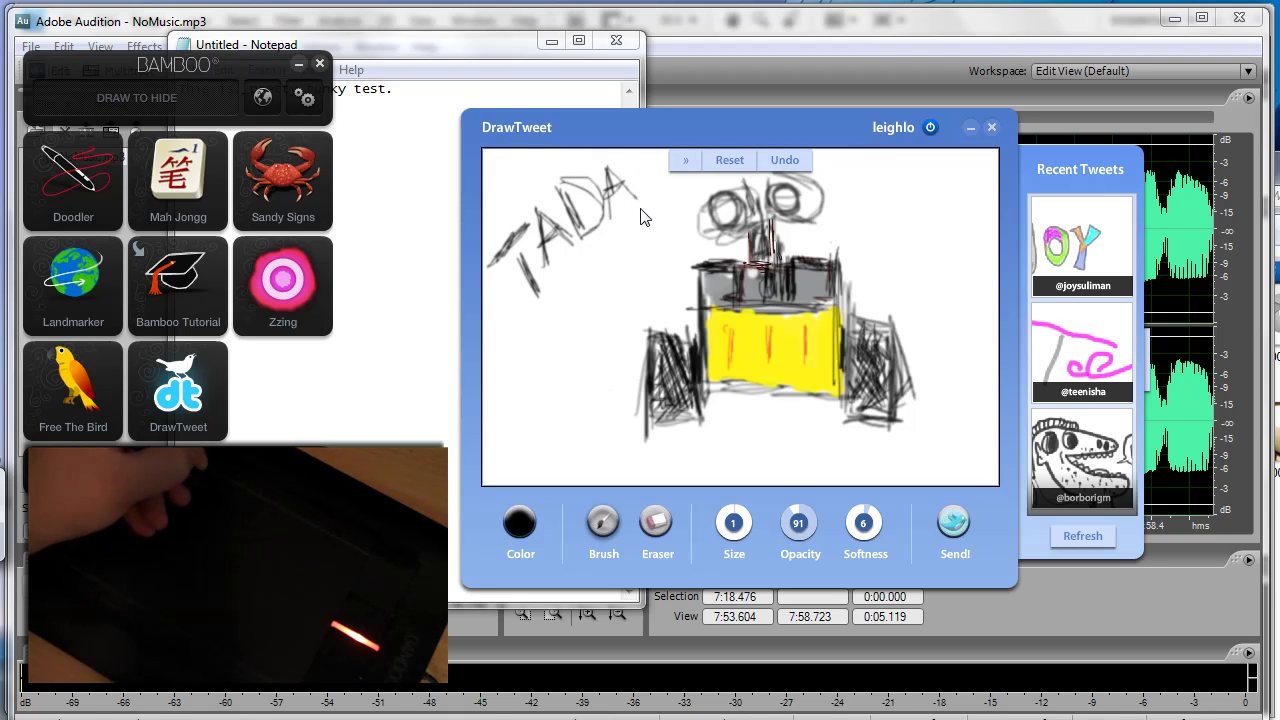
pyautogui.click(943, 539)
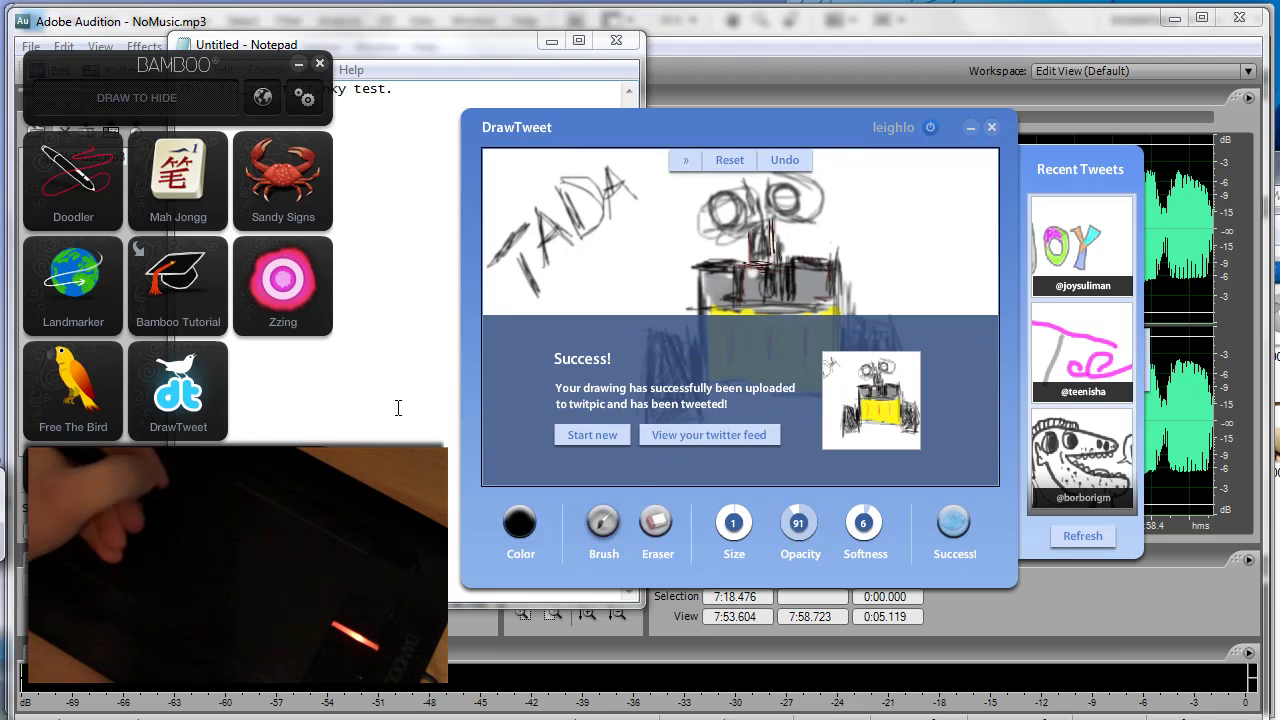
# Start a new blank DrawTweet canvas, then launch the Zzing music app
pyautogui.click(598, 447)
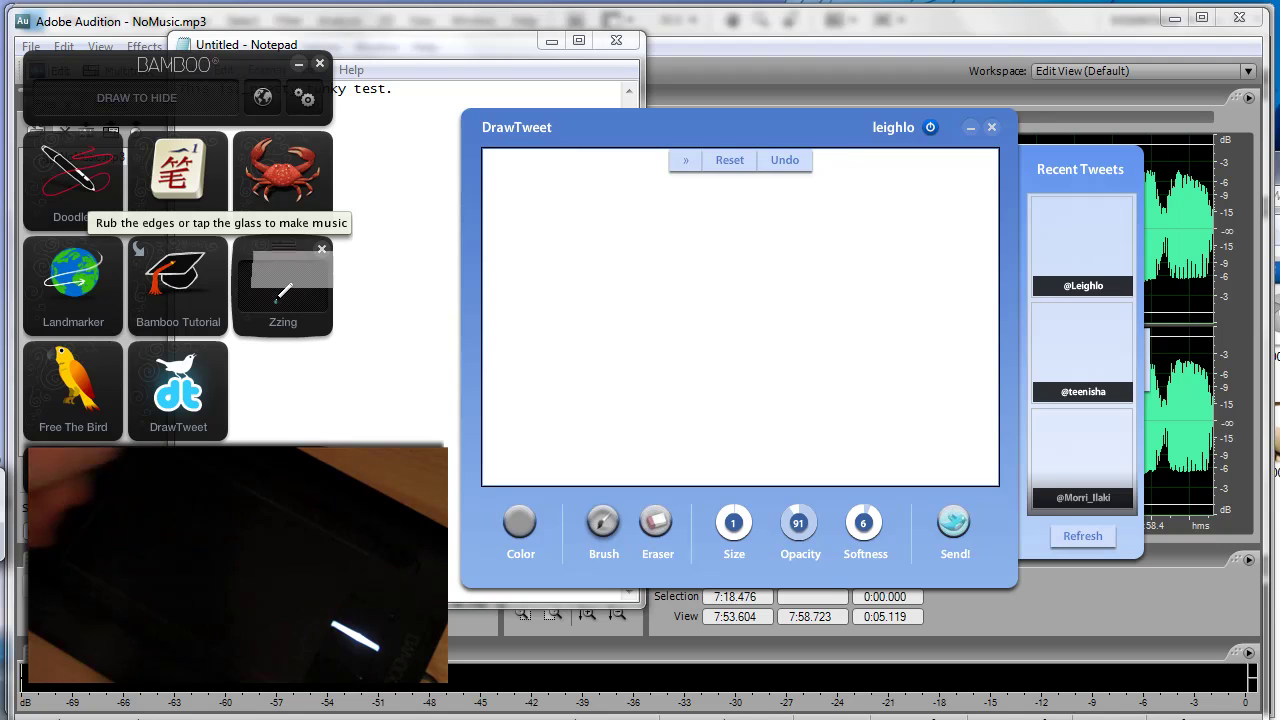
pyautogui.click(283, 290)
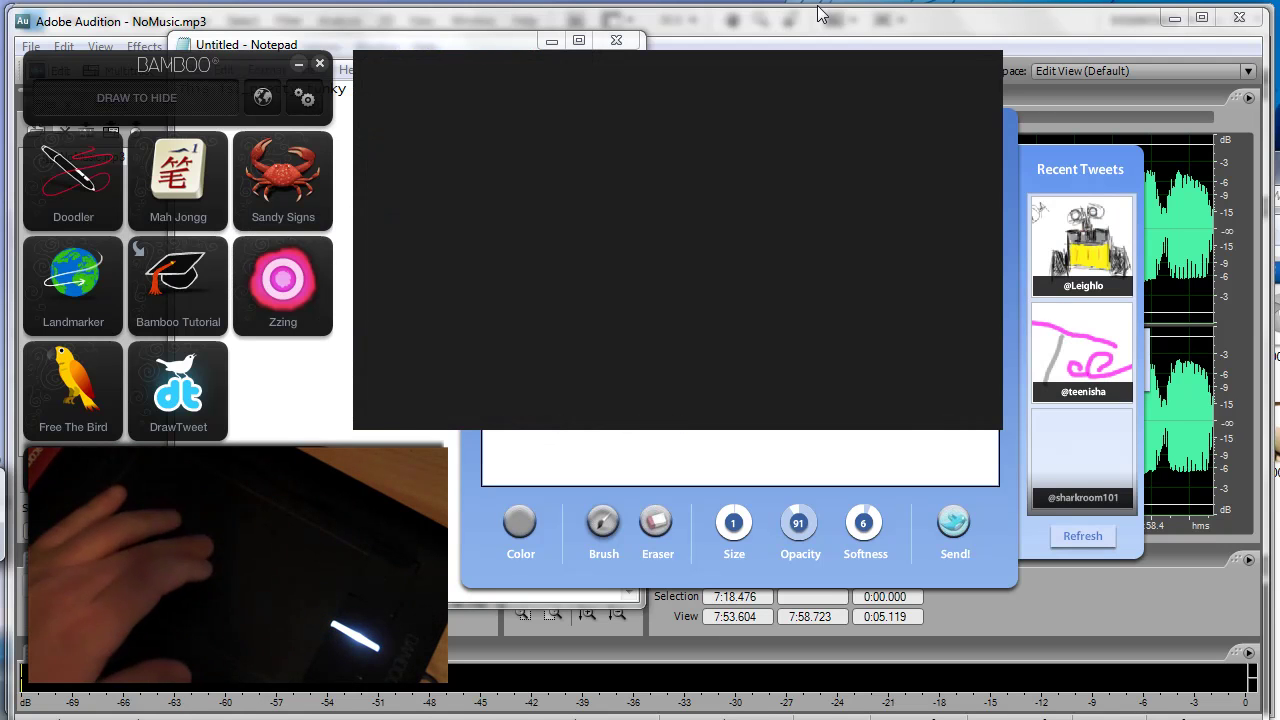